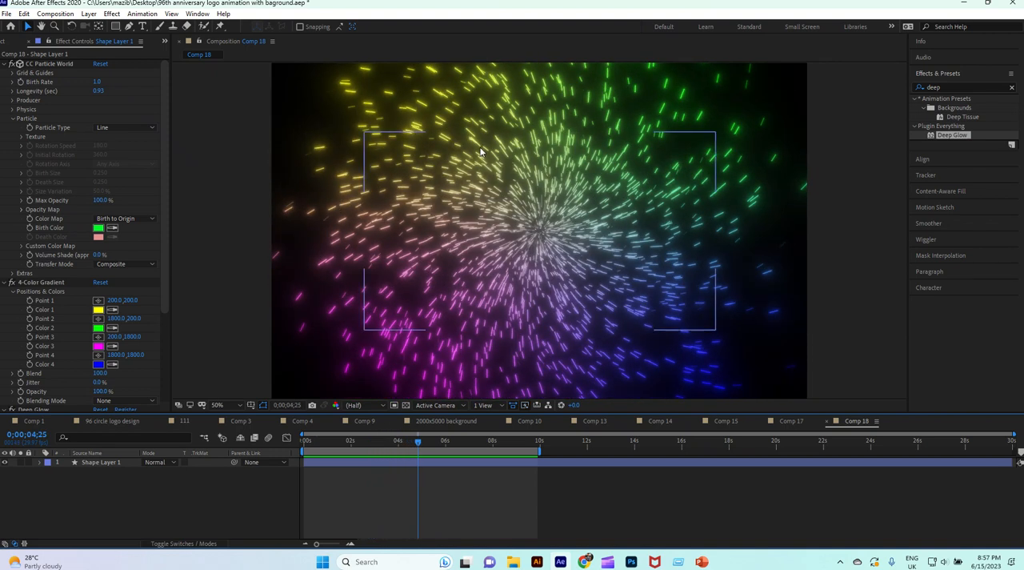
Create a new 2000 x 2000 px composition named "particle world" with a duration of 30 seconds.
left_click(223, 170)
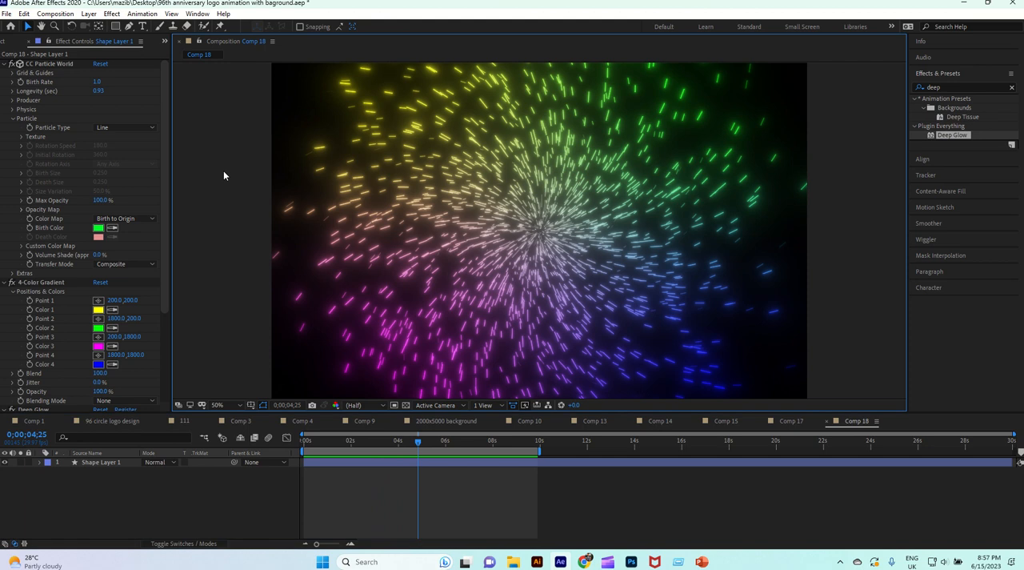
left_click(58, 14)
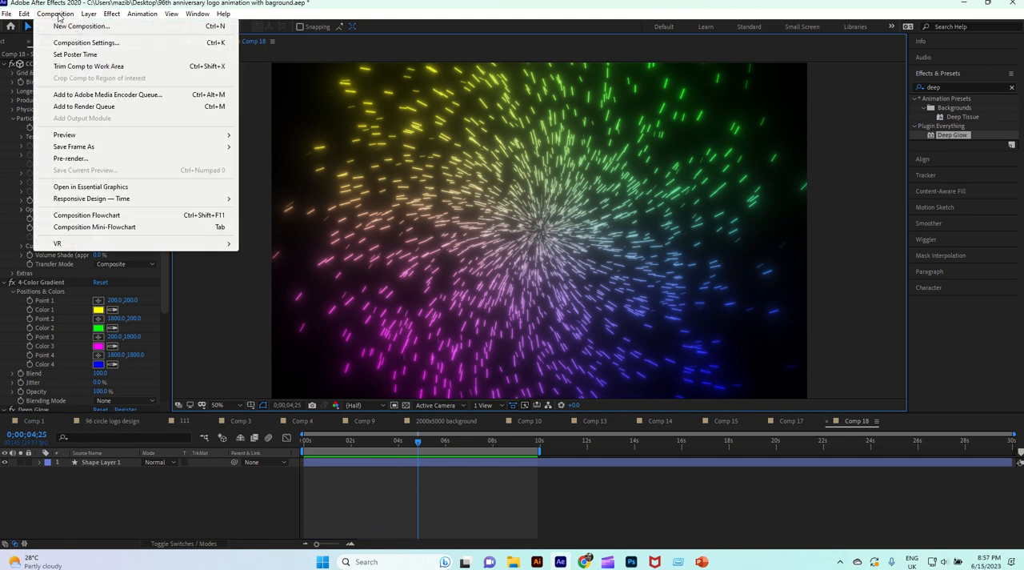
left_click(79, 26)
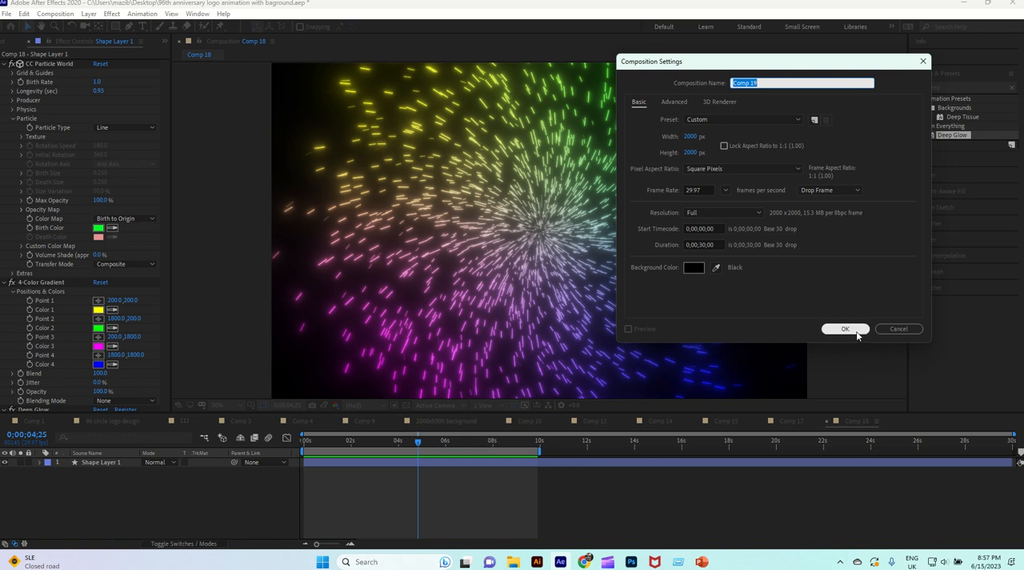
left_click(764, 83)
key("BackSpace")
key("BackSpace")
key("BackSpace")
key("BackSpace")
key("BackSpace")
key("BackSpace")
left_click(845, 328)
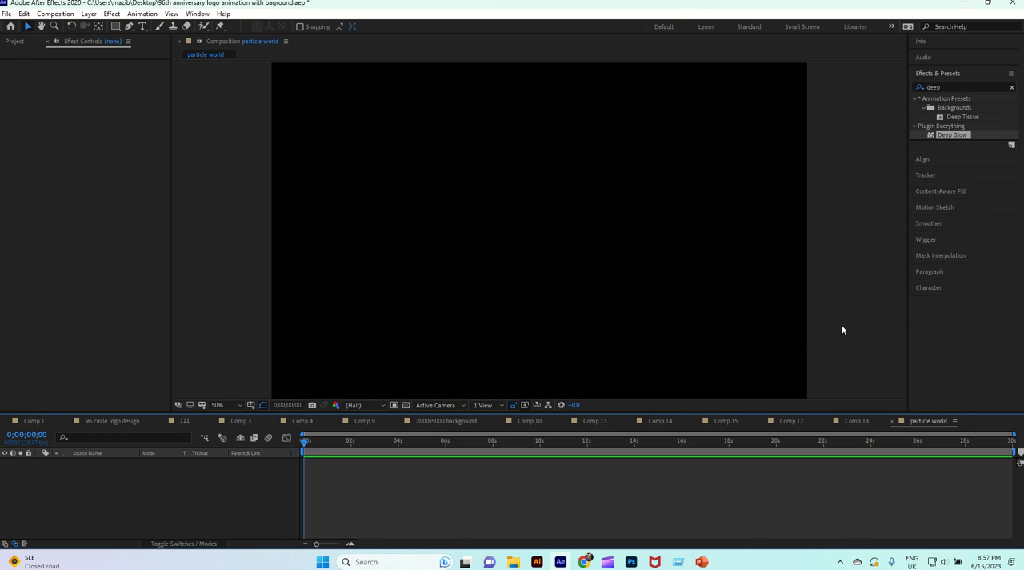
Draw a green-filled rectangle shape covering the entire particle world composition.
left_click(115, 25)
scroll(451, 239, "down", 1)
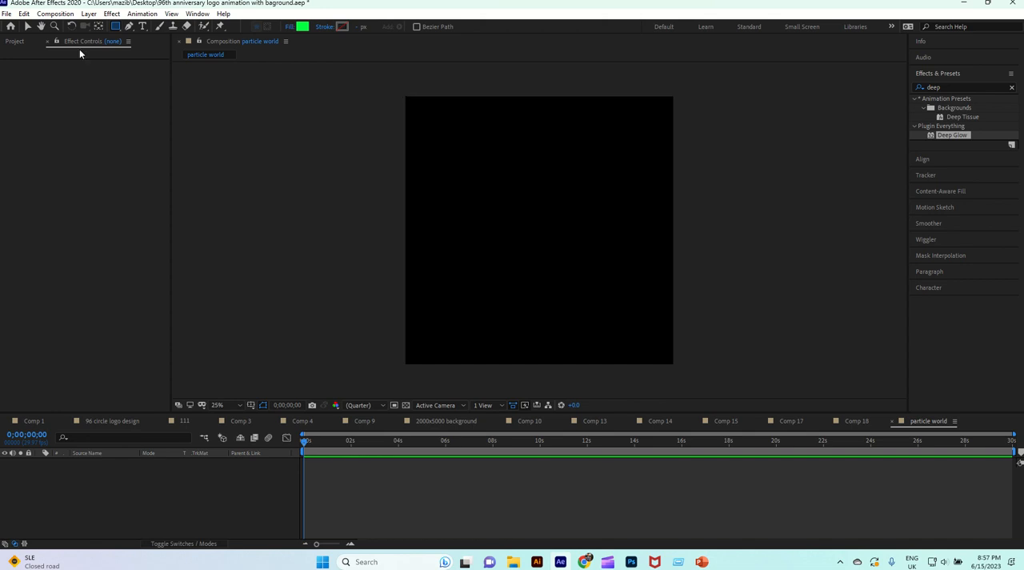
left_click(117, 30)
mouse_move(406, 97)
left_mouse_down()
mouse_move(530, 233)
mouse_move(673, 366)
left_mouse_up()
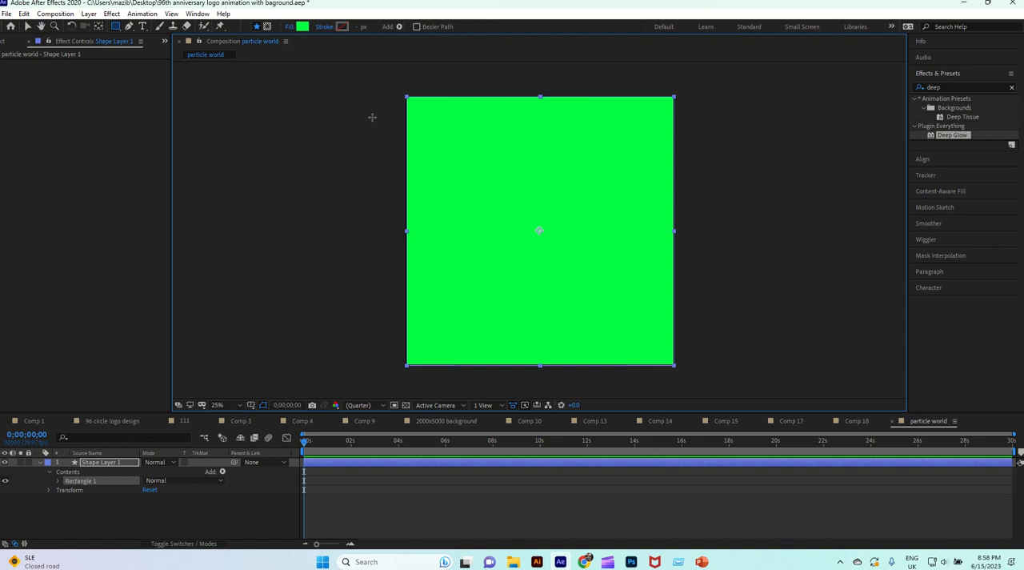
Apply the CC Particle World simulation effect to the rectangle's shape layer.
left_click(112, 14)
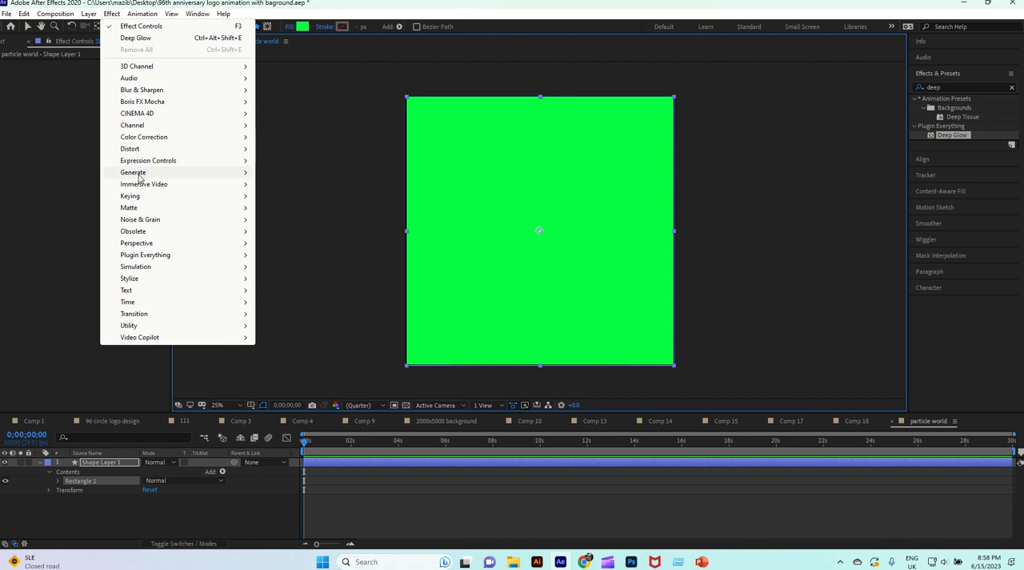
mouse_move(147, 270)
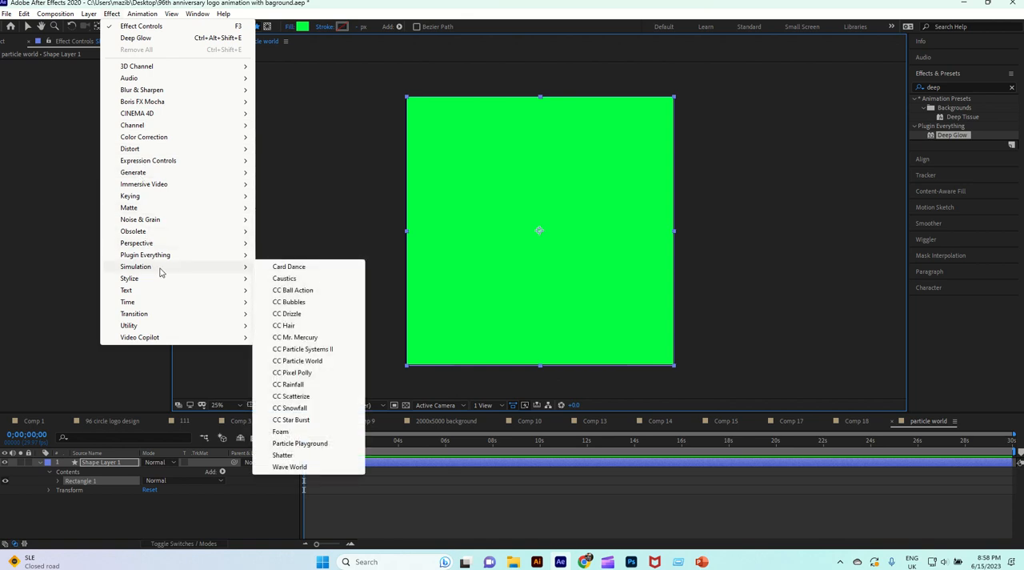
left_click(299, 361)
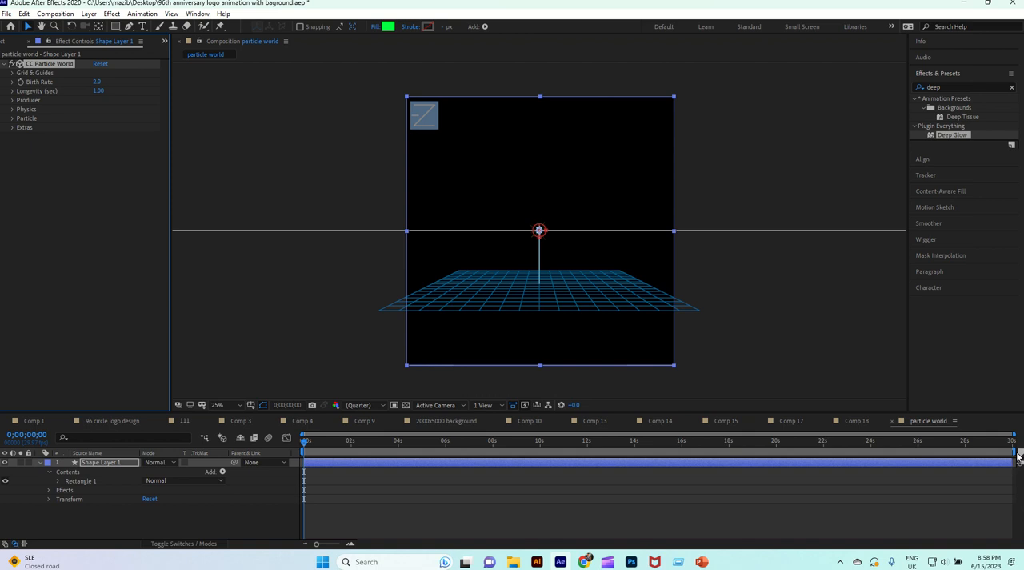
Shorten the work area to end at 10 seconds and scrub to 0;00;04;18 to preview the particles.
left_click_drag(1019, 463, 541, 491)
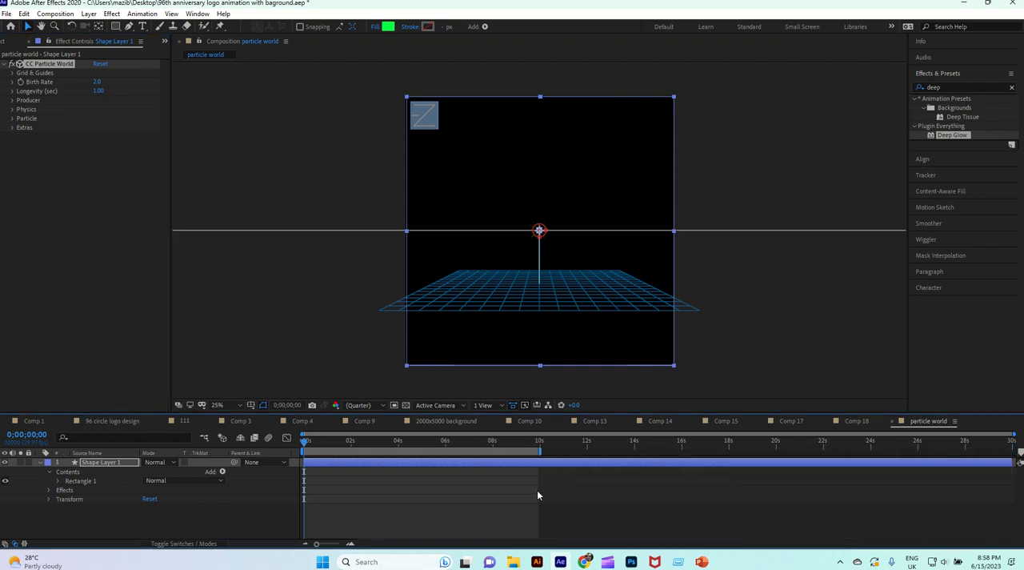
left_click_drag(305, 447, 412, 477)
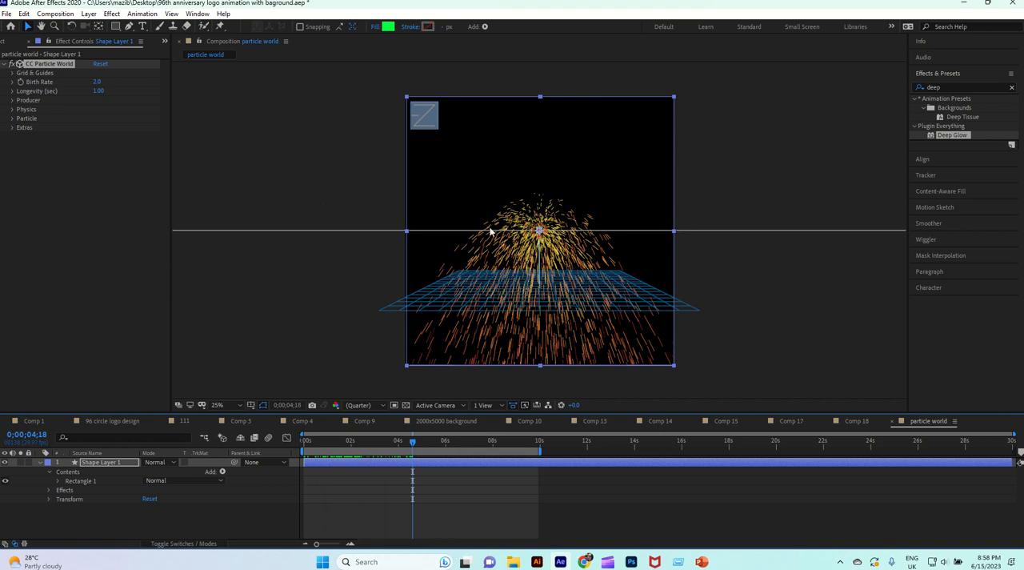
left_click(40, 462)
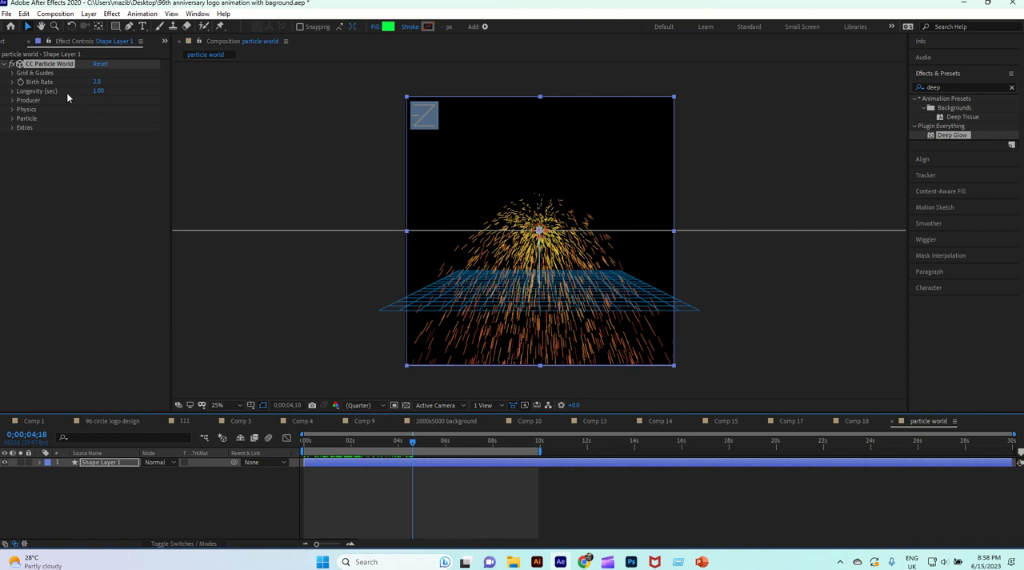
Set the CC Particle World effect camera's Distance to 0.68 and check the particles at another frame.
left_click(11, 131)
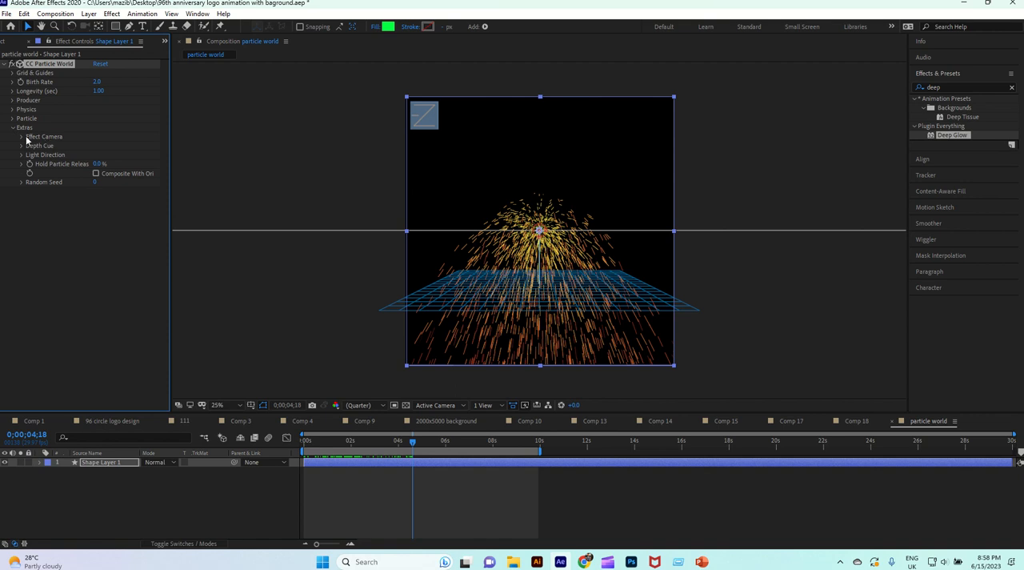
left_click(21, 137)
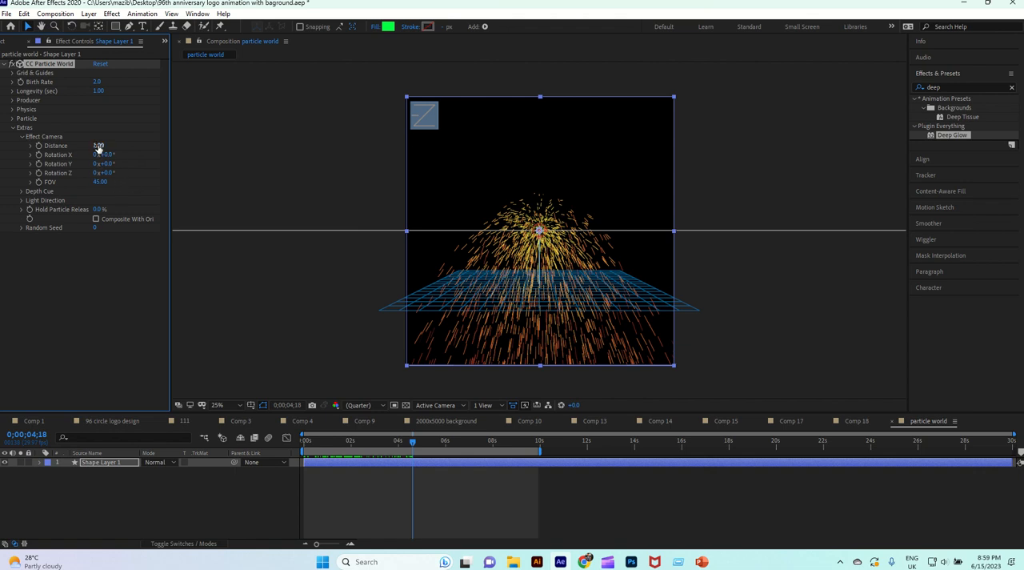
mouse_move(97, 145)
left_mouse_down()
mouse_move(116, 148)
mouse_move(84, 153)
left_mouse_up()
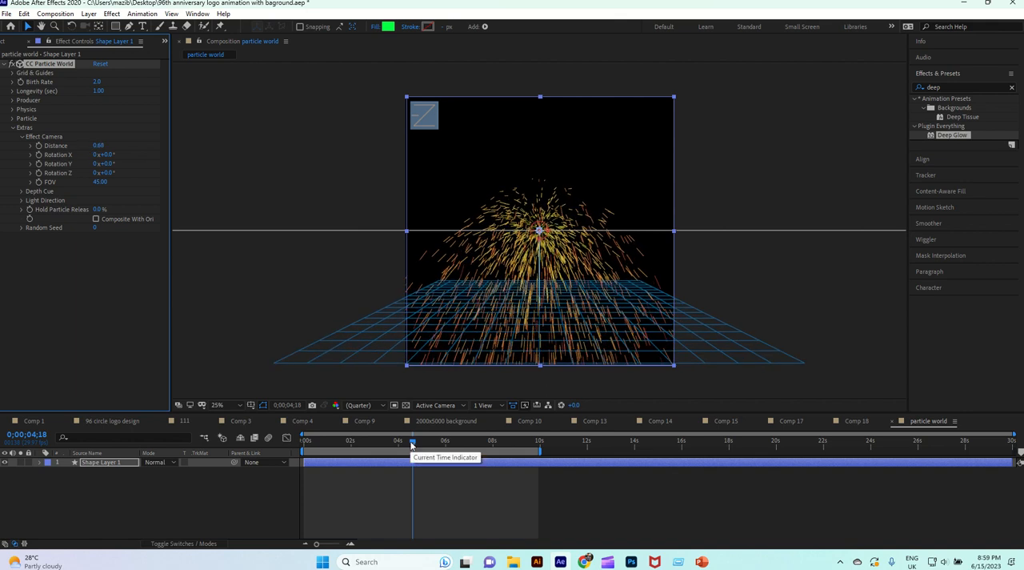
left_click_drag(412, 440, 397, 443)
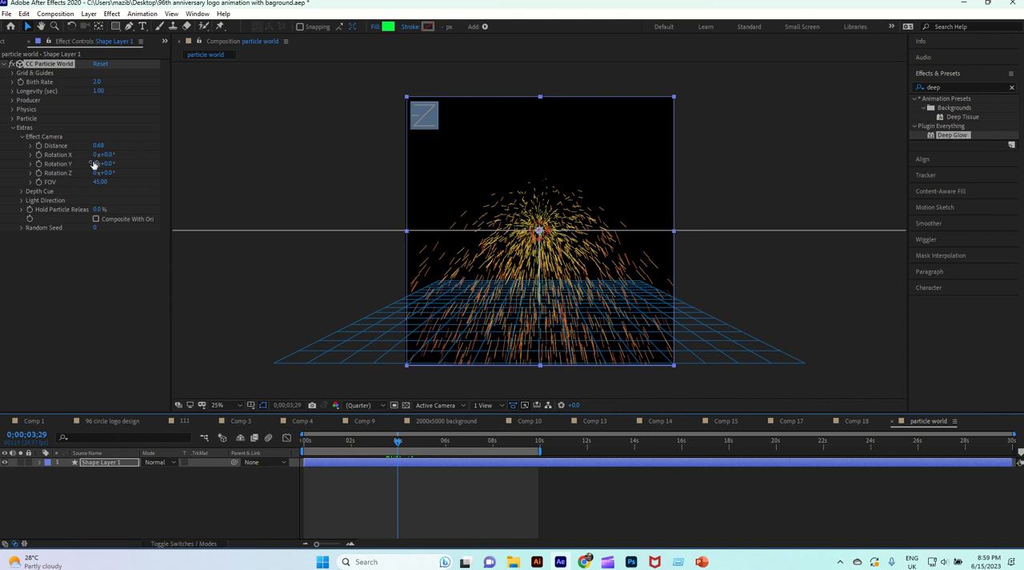
Set the effect camera's Rotation X to -88° so the particles are viewed along their vertical axis.
left_click_drag(101, 154, 74, 166)
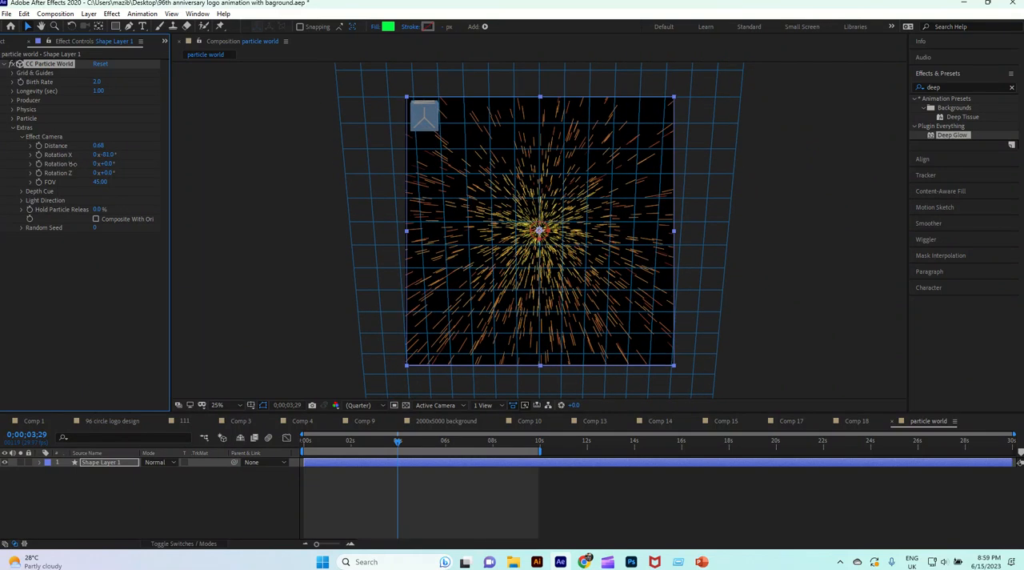
left_click_drag(73, 164, 69, 163)
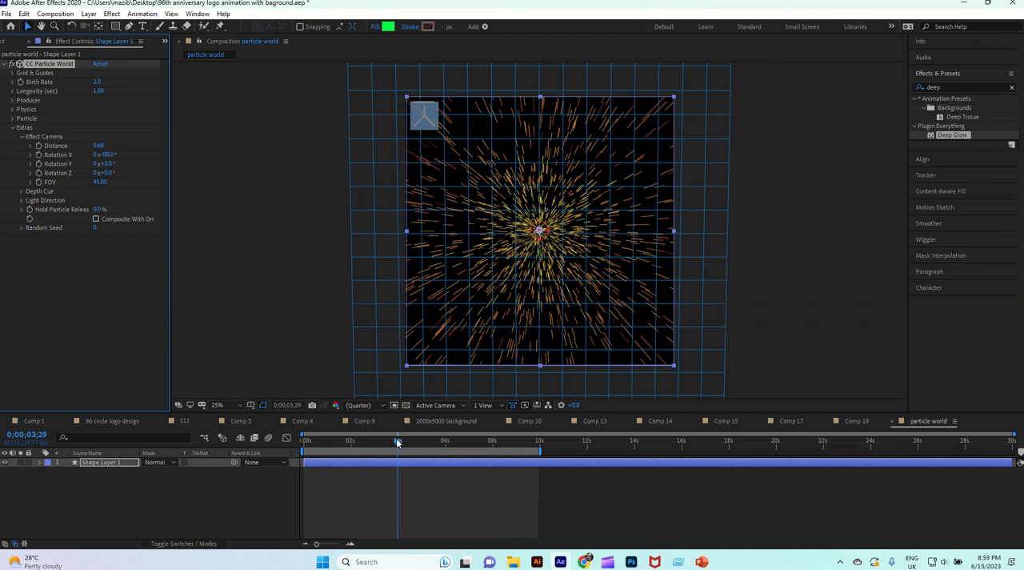
mouse_move(400, 440)
left_mouse_down()
mouse_move(350, 436)
mouse_move(376, 430)
mouse_move(395, 440)
left_mouse_up()
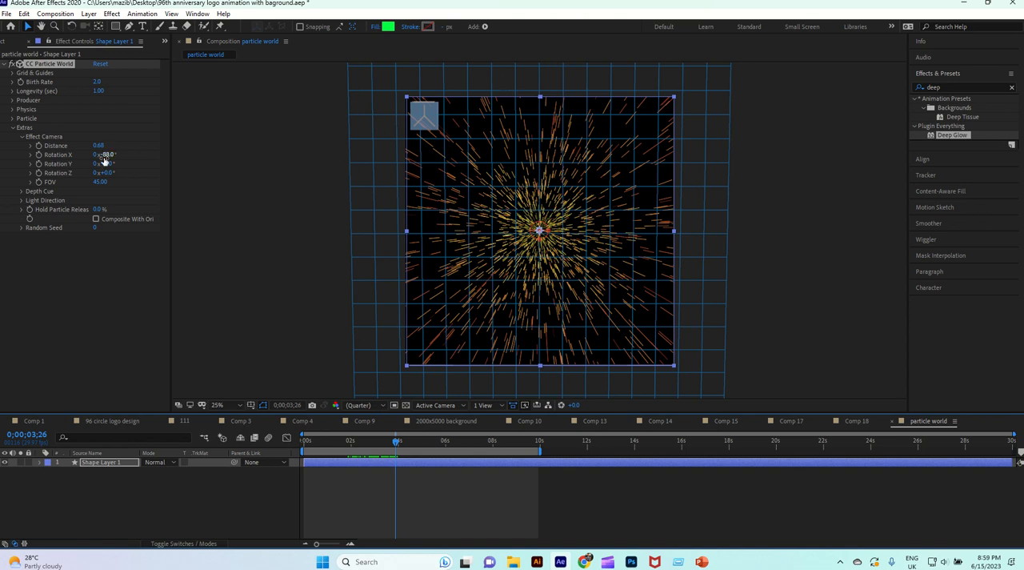
Keyframe the effect camera's Rotation Y at 51° on 0;00;00;21 and at 179° on 0;00;05;04.
left_click_drag(395, 444, 320, 439)
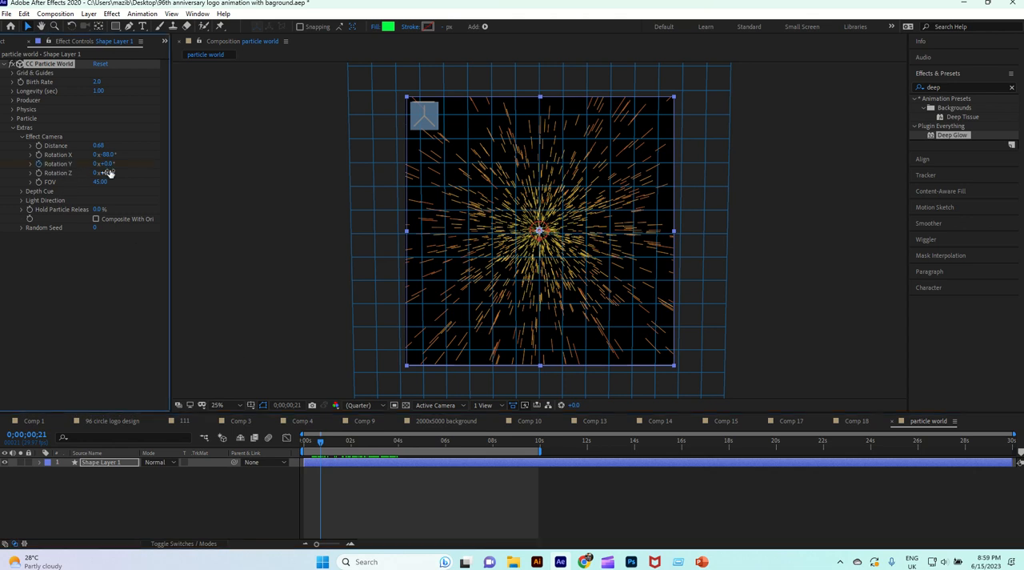
left_click_drag(103, 164, 136, 171)
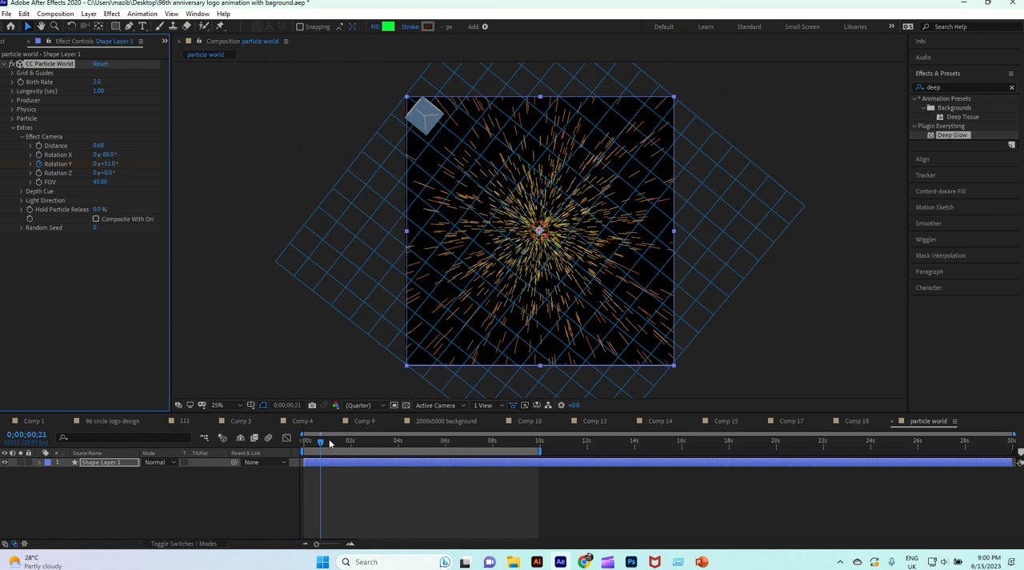
left_click_drag(327, 442, 425, 459)
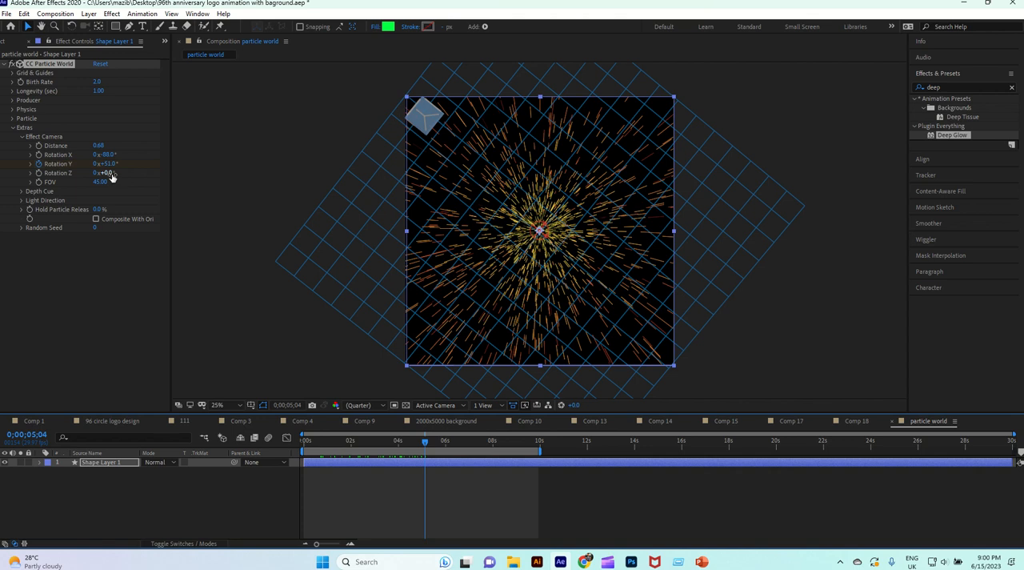
left_click_drag(106, 163, 184, 174)
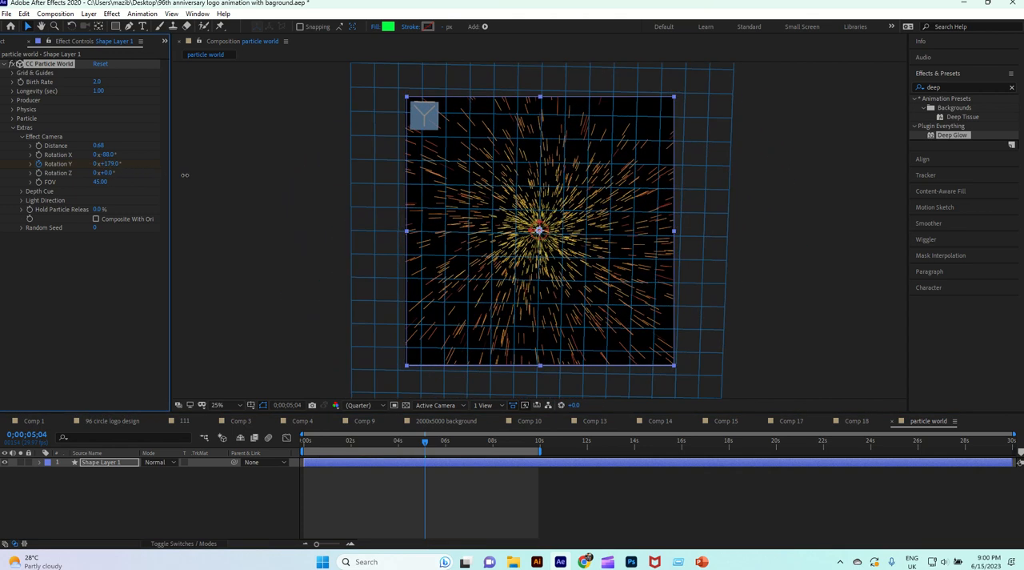
left_click_drag(425, 444, 489, 460)
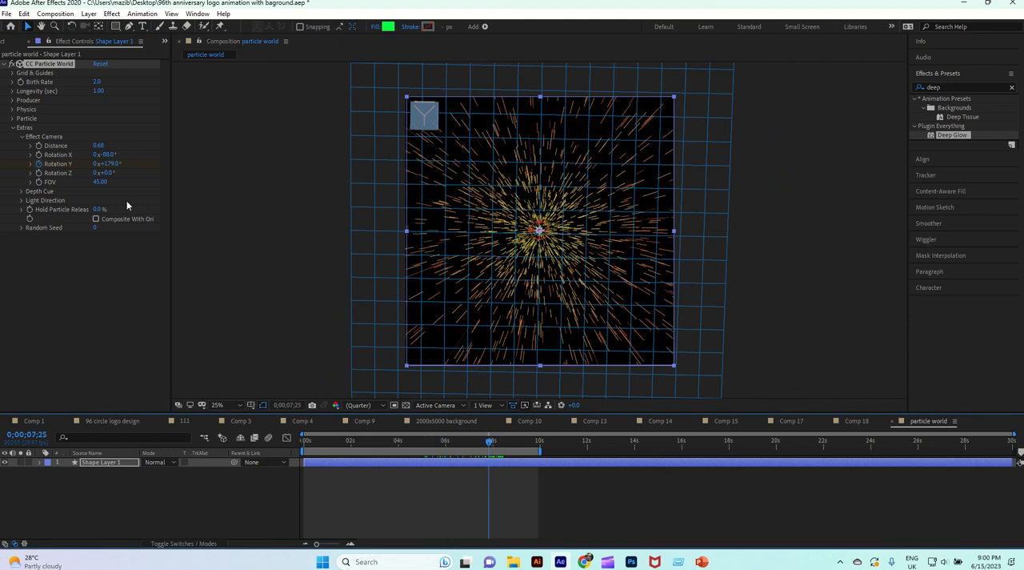
Set the effect camera's Rotation Z to -108° and play the animation from the first frame.
left_click_drag(105, 173, 45, 166)
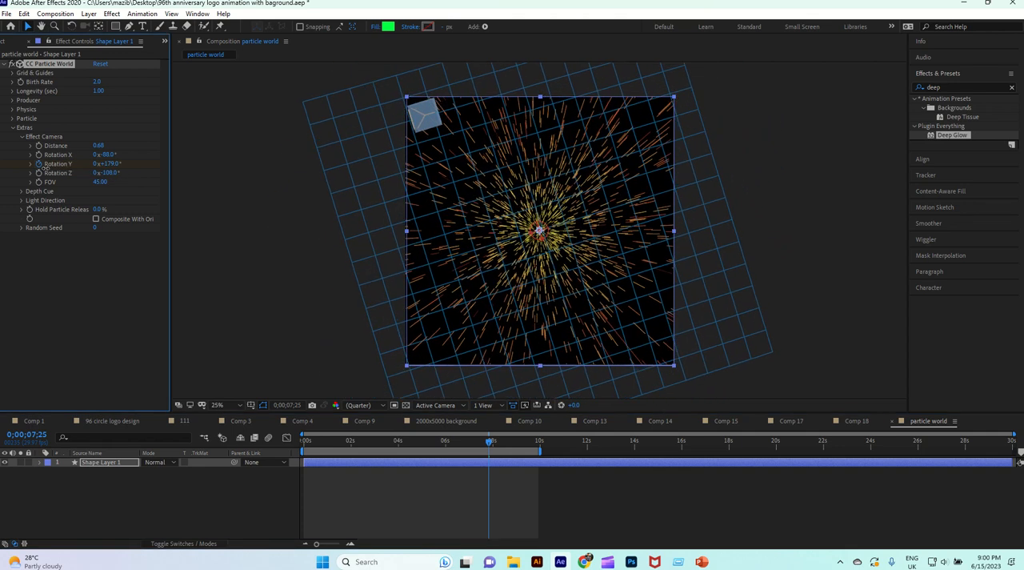
left_click_drag(492, 449, 253, 452)
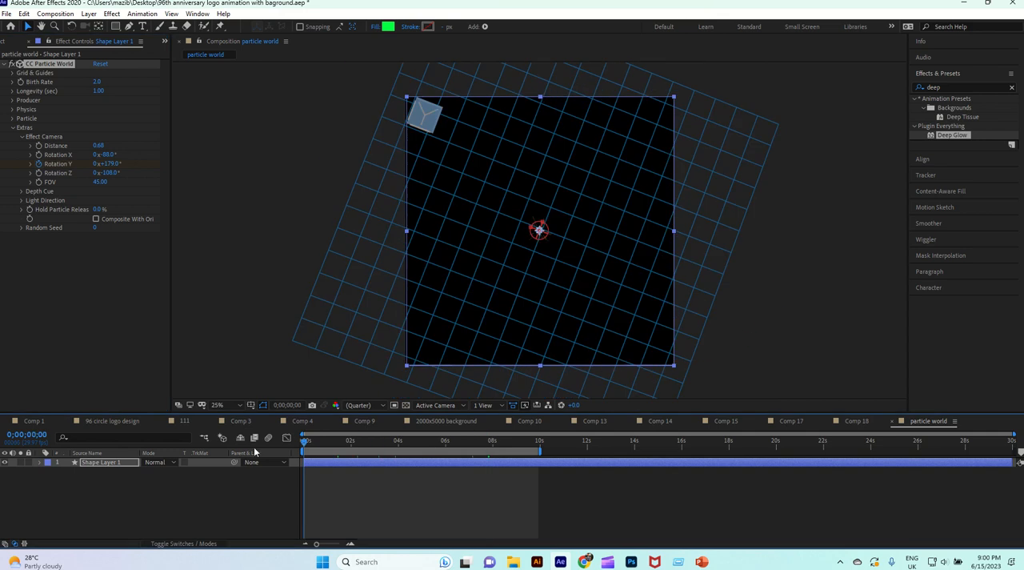
key("space")
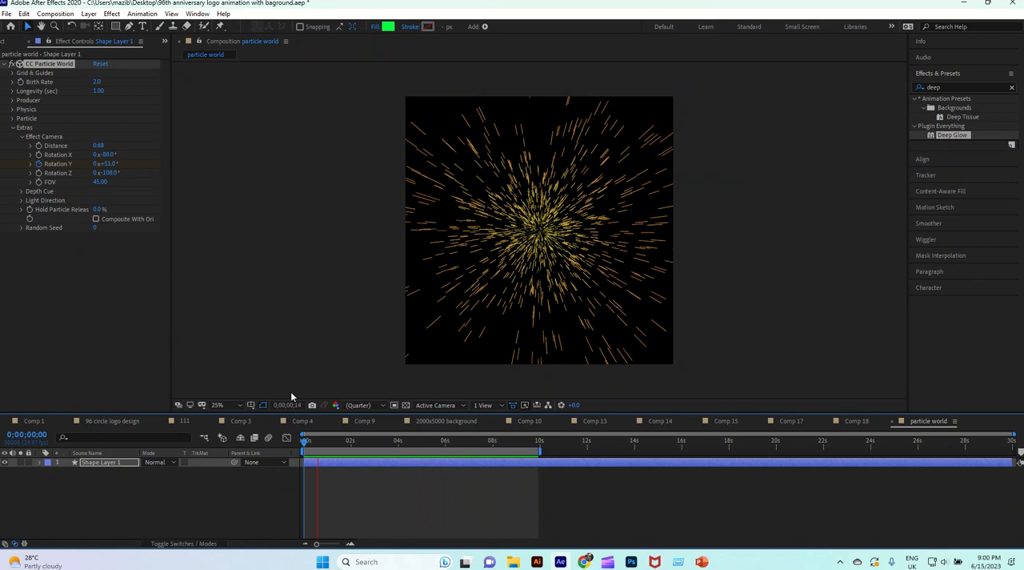
left_click(305, 437)
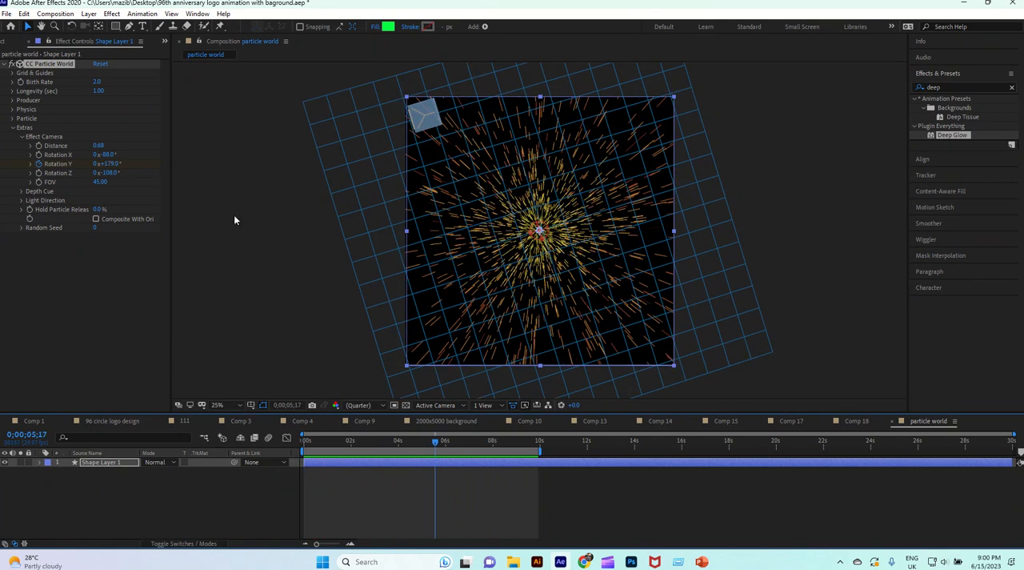
Try Direction Axis as the Physics animation type, settle on Viscouse, and scrub the timeline to check the motion.
left_click(13, 131)
left_click(12, 129)
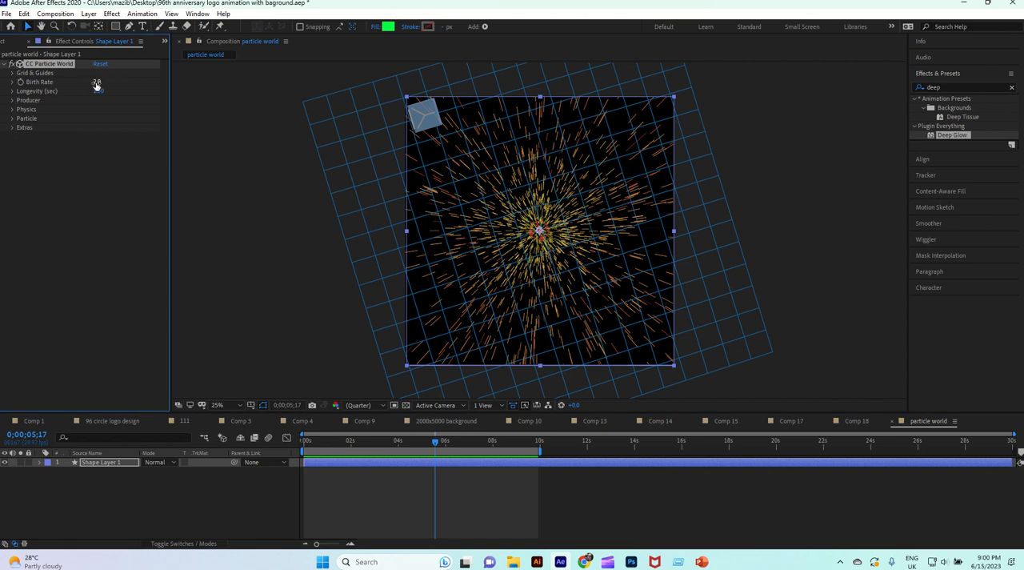
left_click(12, 110)
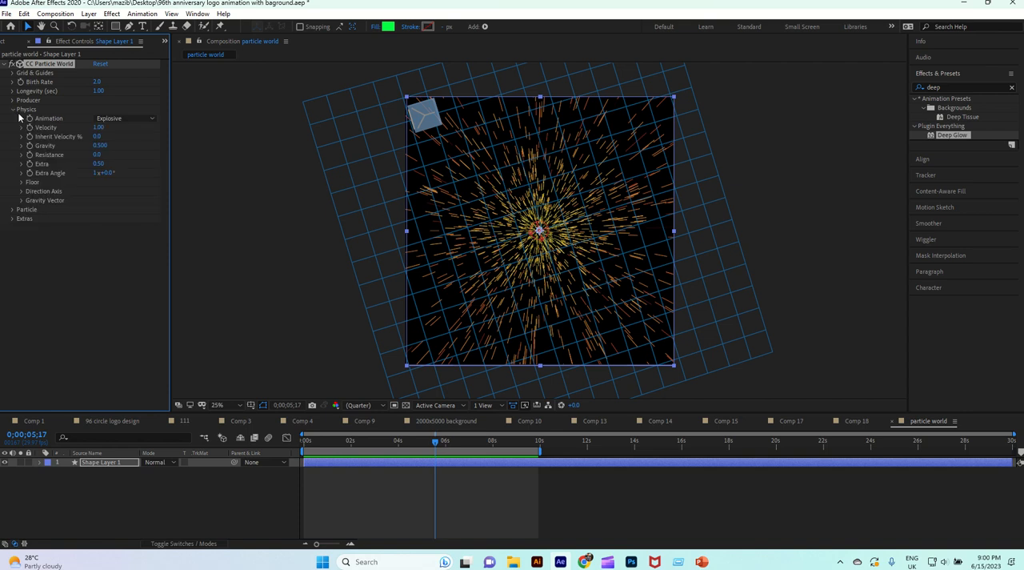
left_click(16, 109)
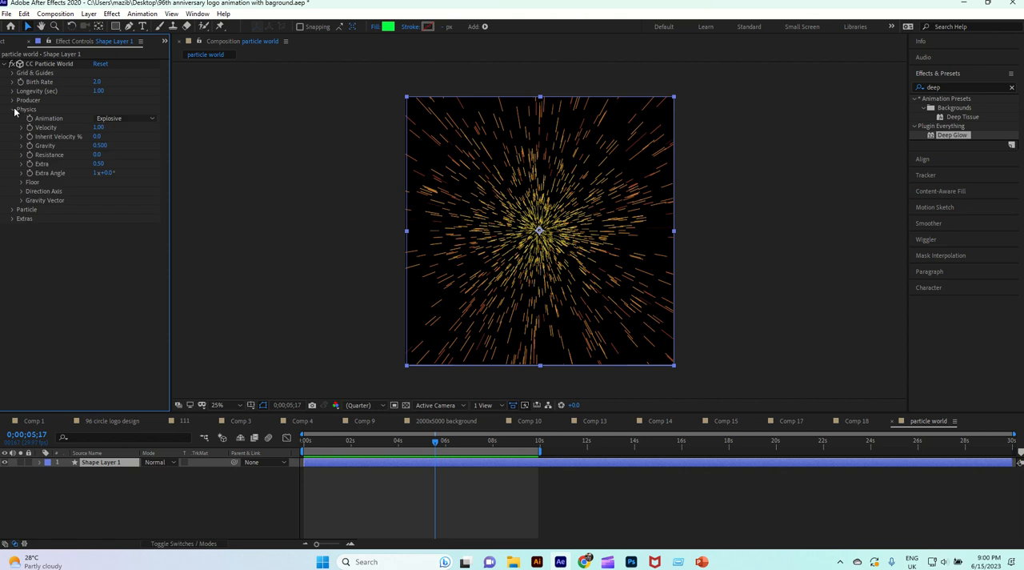
left_click(135, 118)
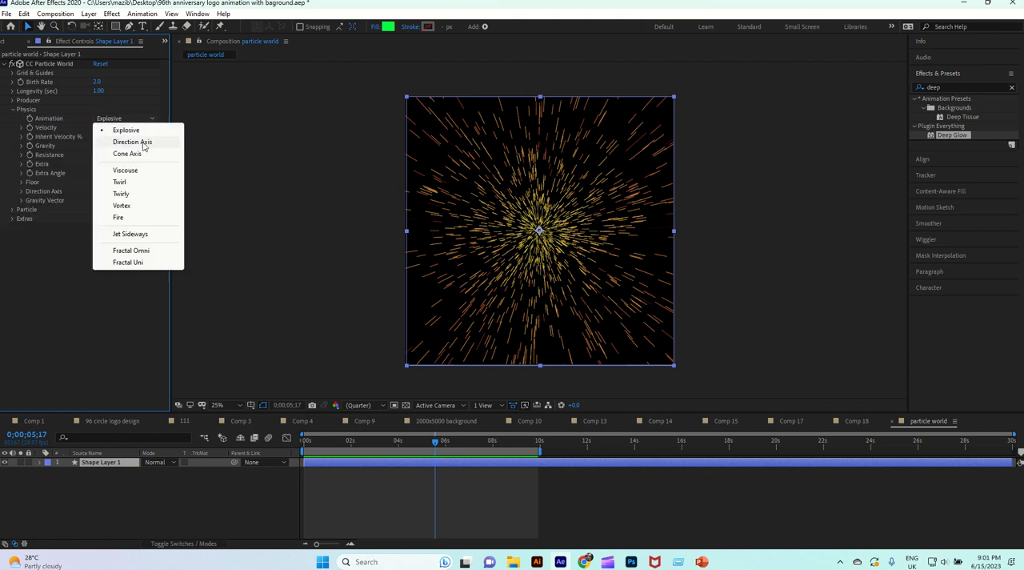
left_click(143, 142)
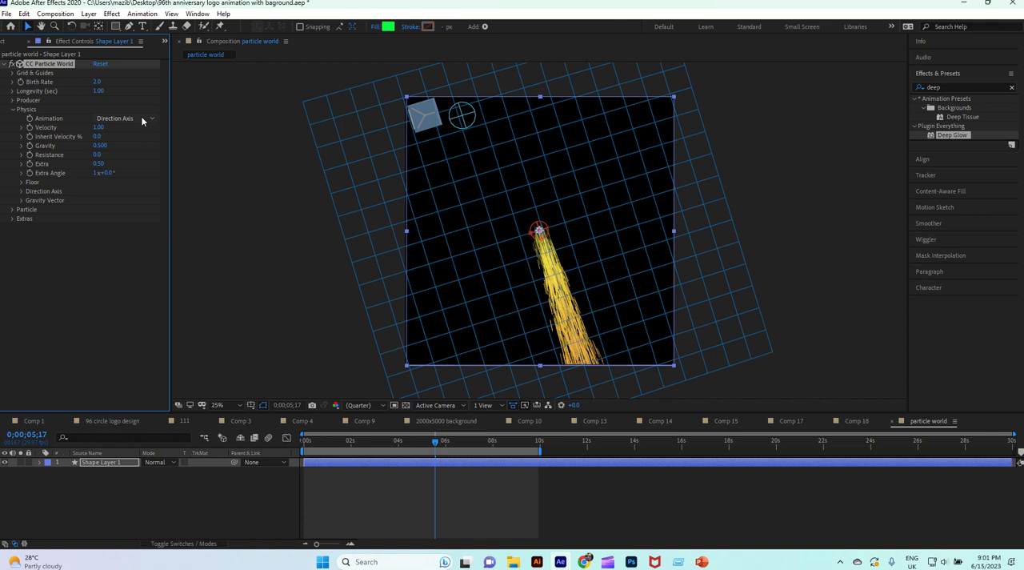
left_click(140, 118)
left_click(135, 170)
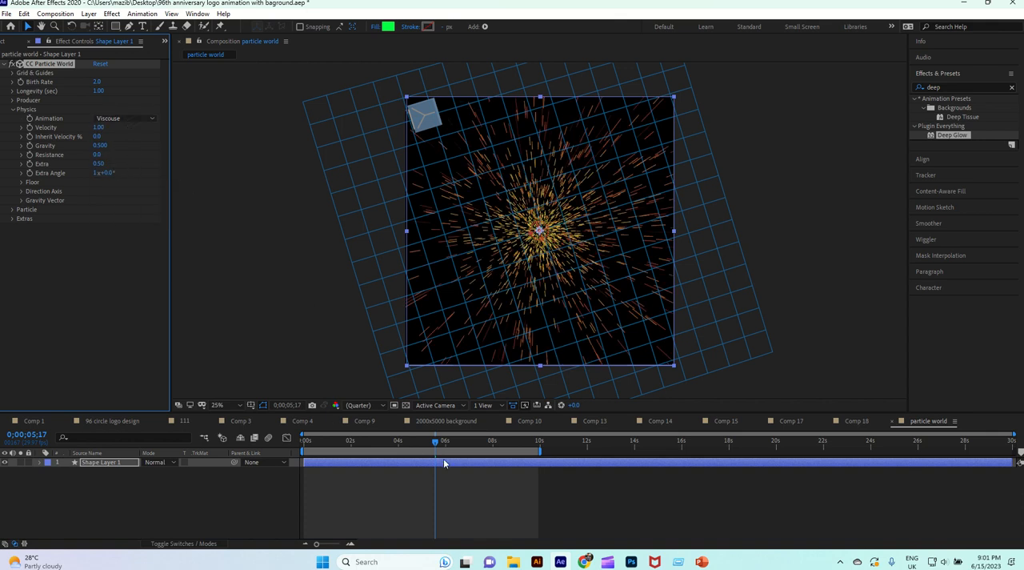
left_click_drag(433, 441, 472, 447)
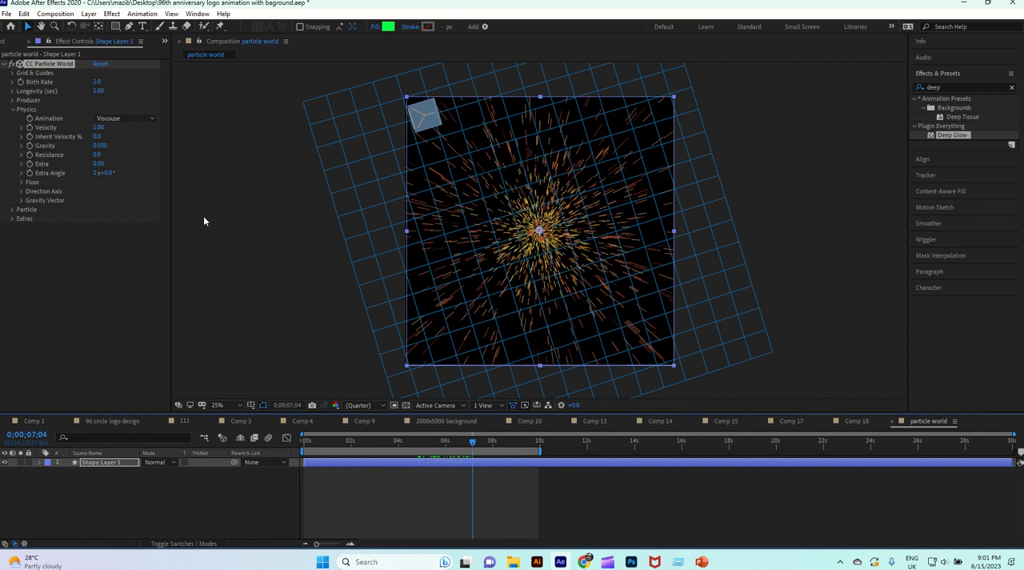
Set the particles' Birth Color in CC Particle World to bright green, hex 00FC41.
left_click(12, 211)
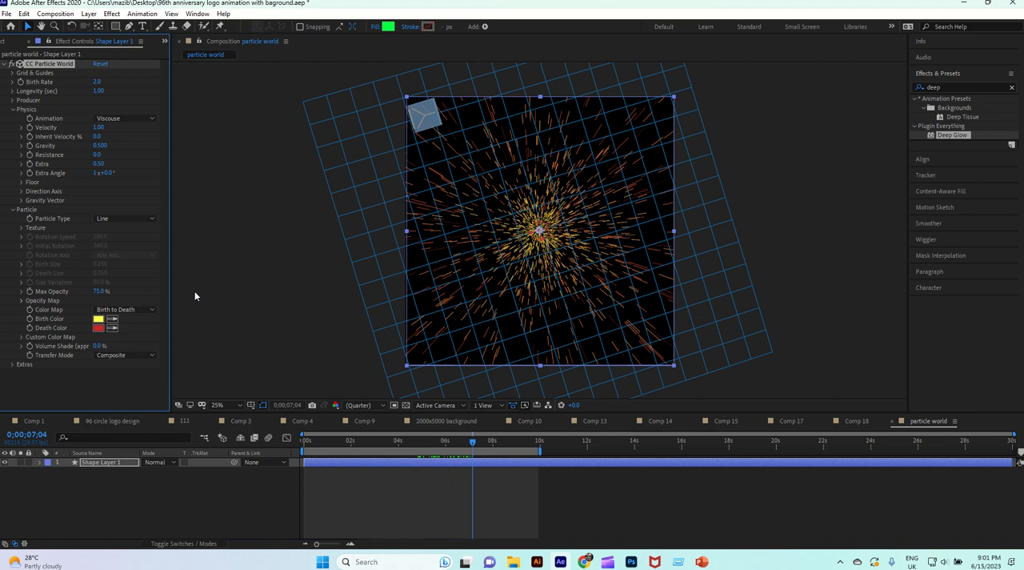
left_click(98, 320)
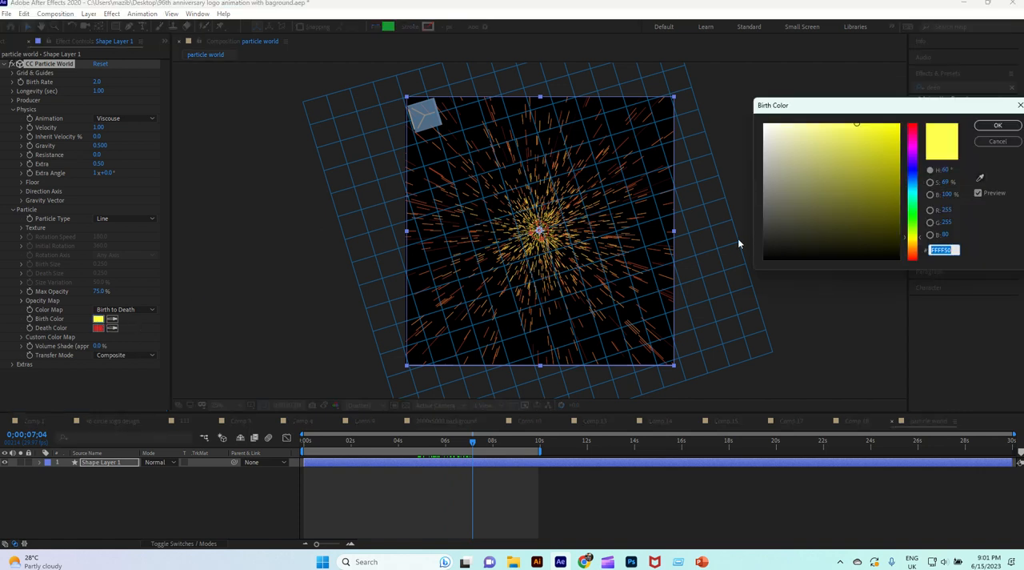
left_click_drag(917, 184, 918, 209)
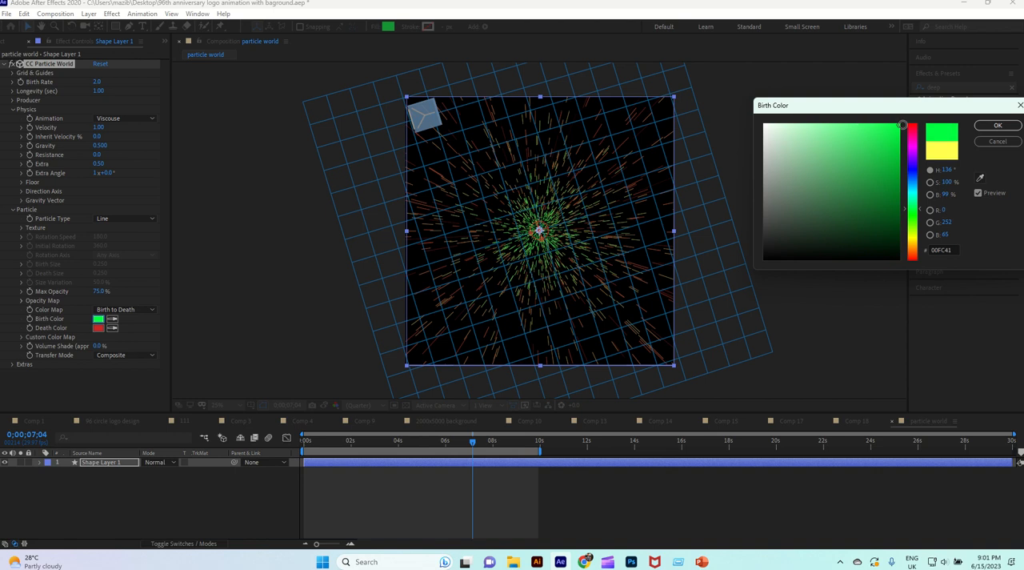
left_click(998, 128)
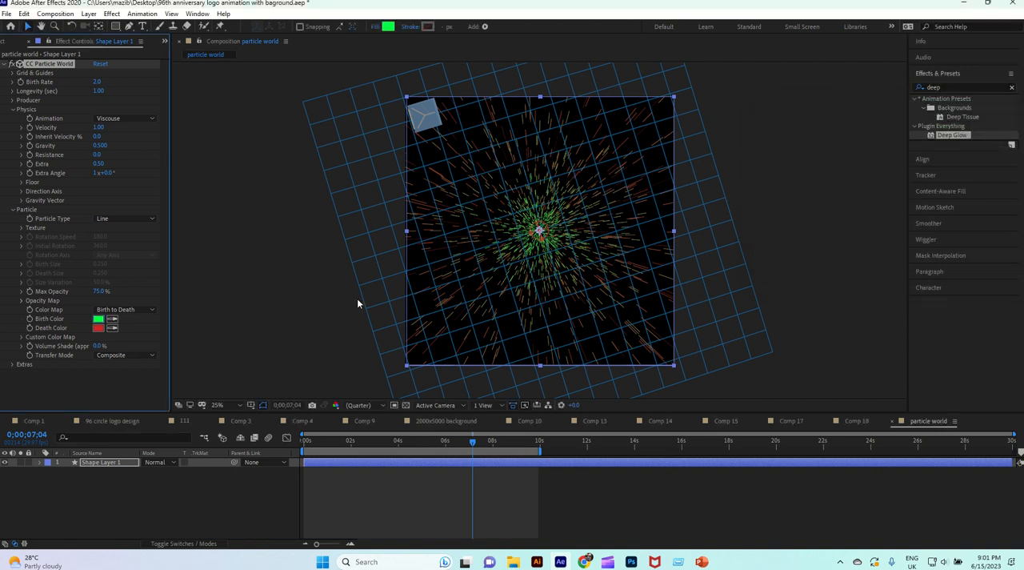
Set the particles' Death Color to a vivid magenta-purple.
left_click(98, 329)
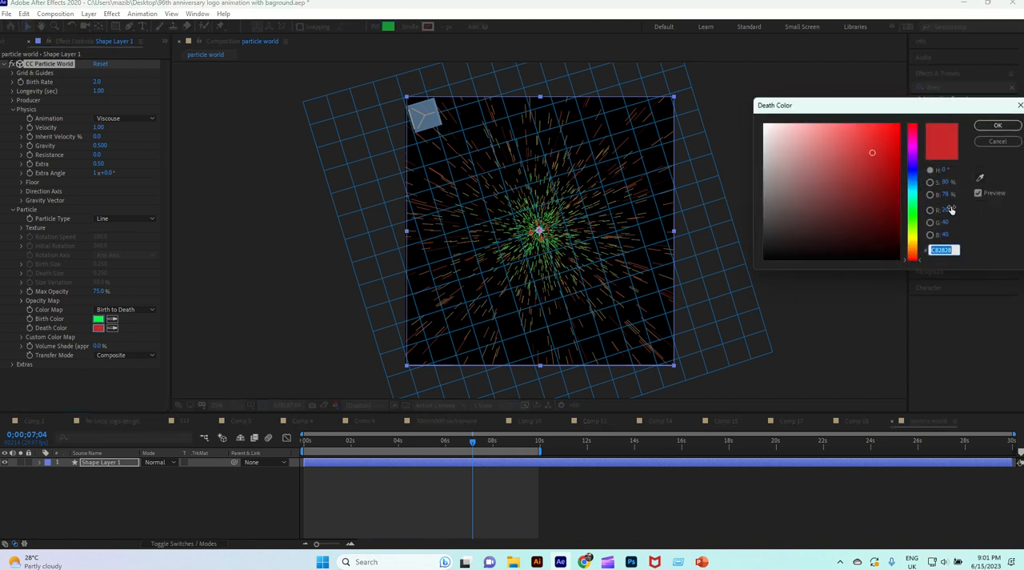
left_click(915, 217)
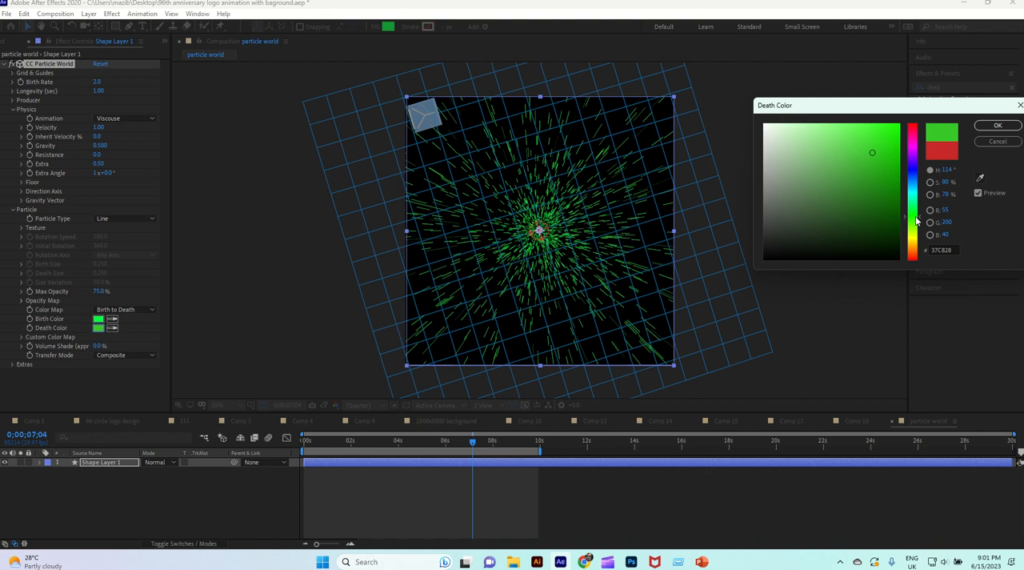
left_click(914, 149)
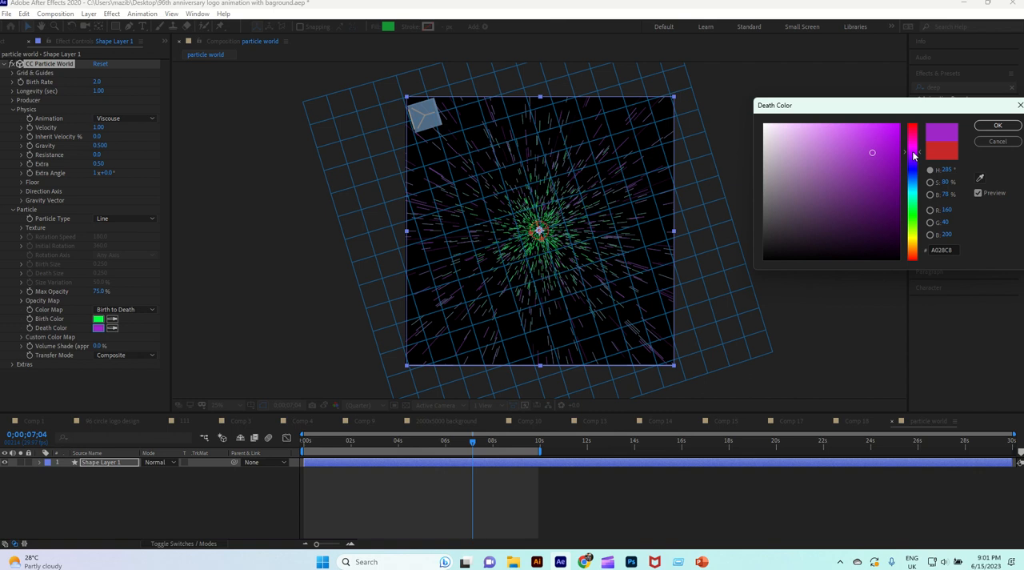
left_click(996, 126)
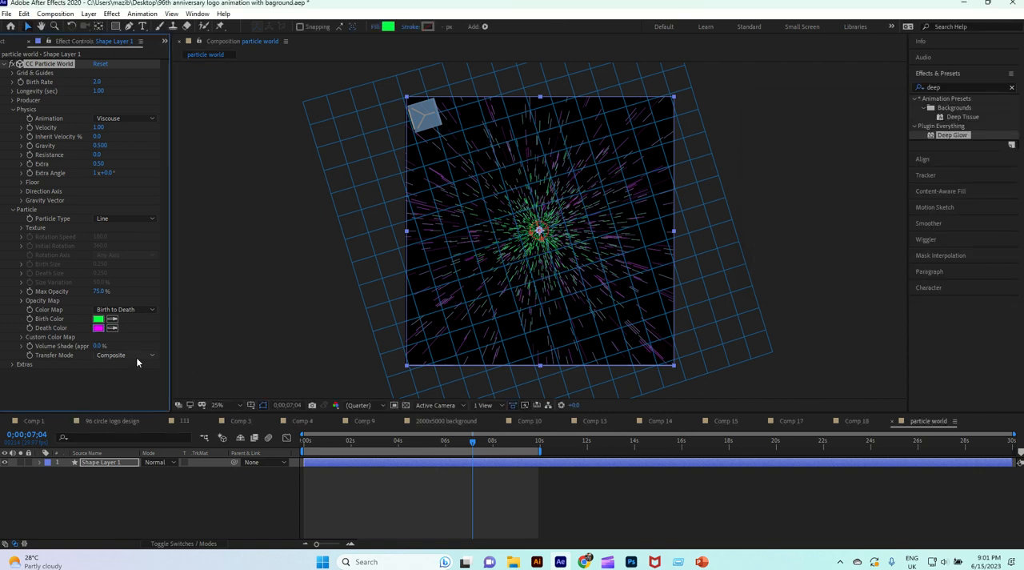
Set the particles' Color Map to Origin to Death and preview the animation with the time indicator at 0;00;04;20.
left_click(137, 309)
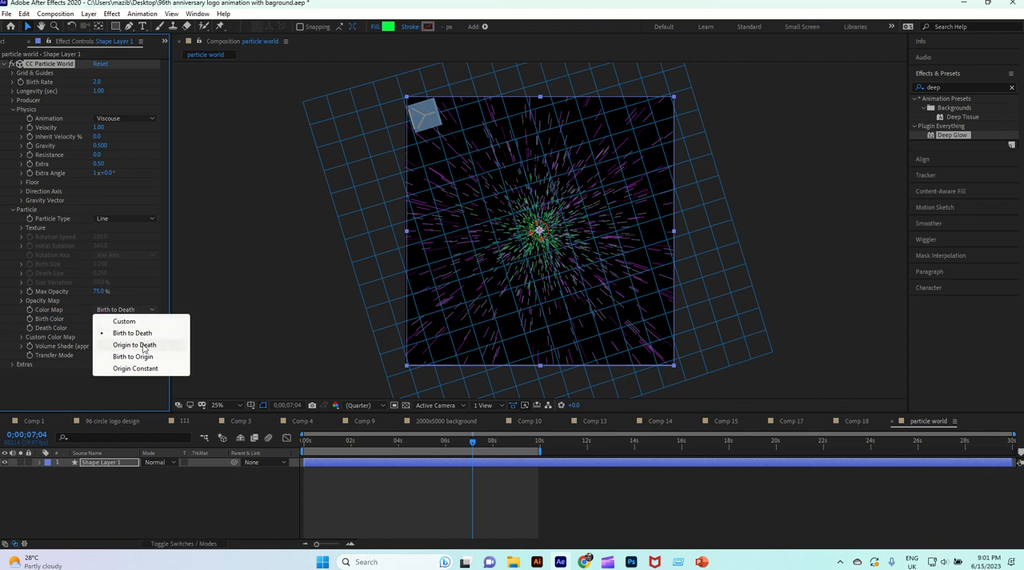
left_click(144, 346)
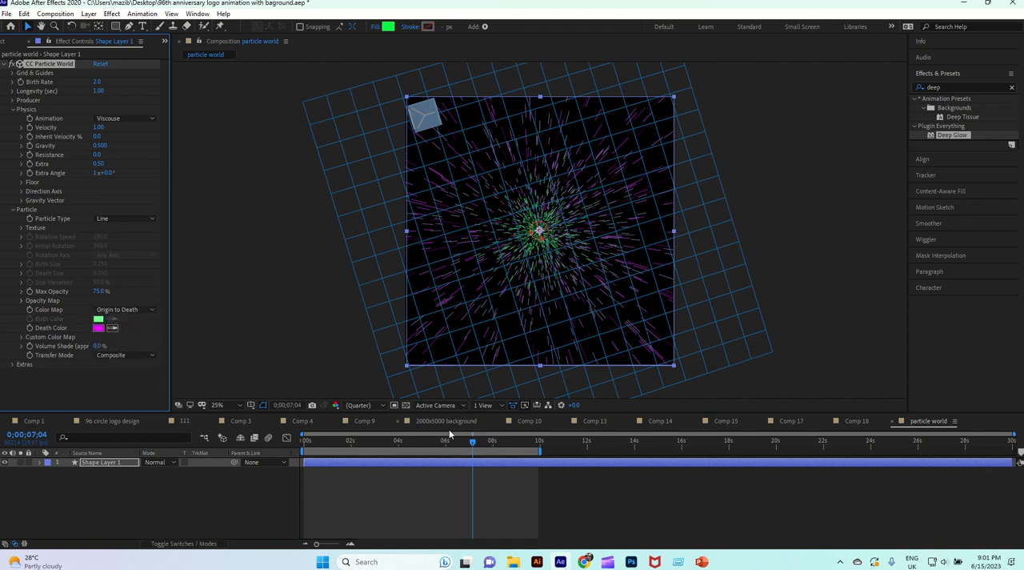
left_click_drag(474, 443, 416, 443)
left_click(312, 251)
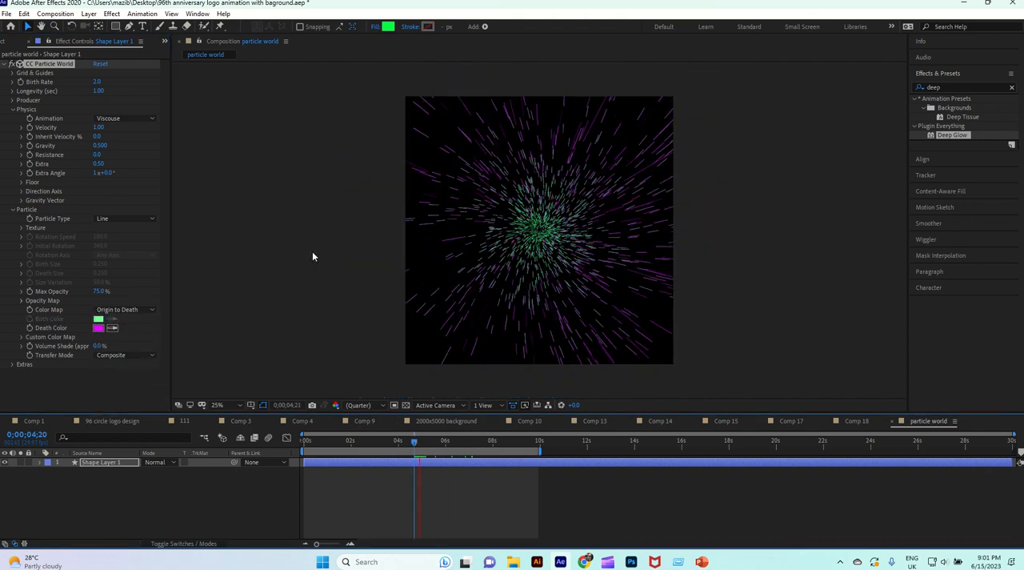
Try Birth to Origin as the particle Color Map and return it to Origin to Death.
left_click(139, 310)
left_click(138, 356)
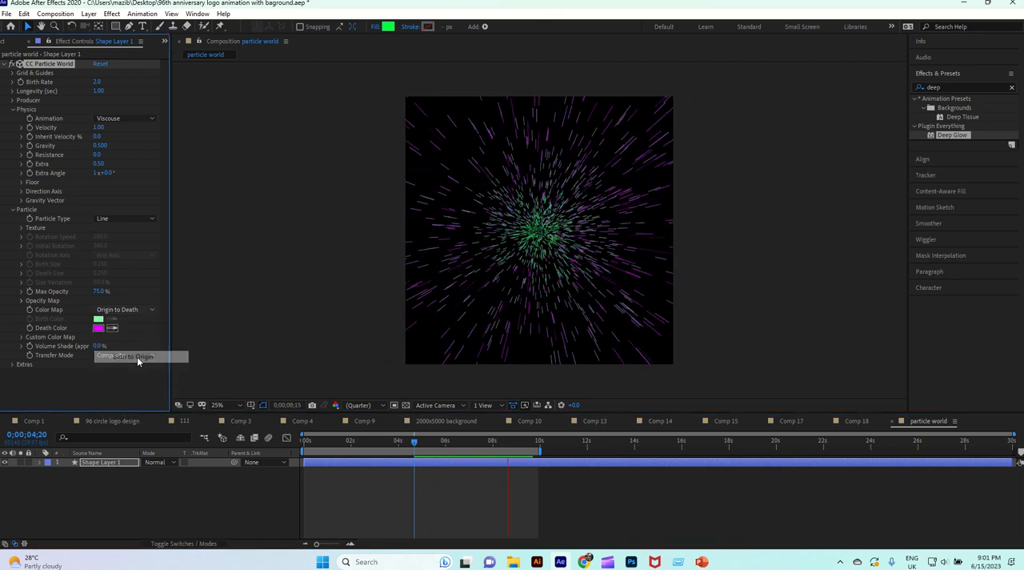
left_click(138, 310)
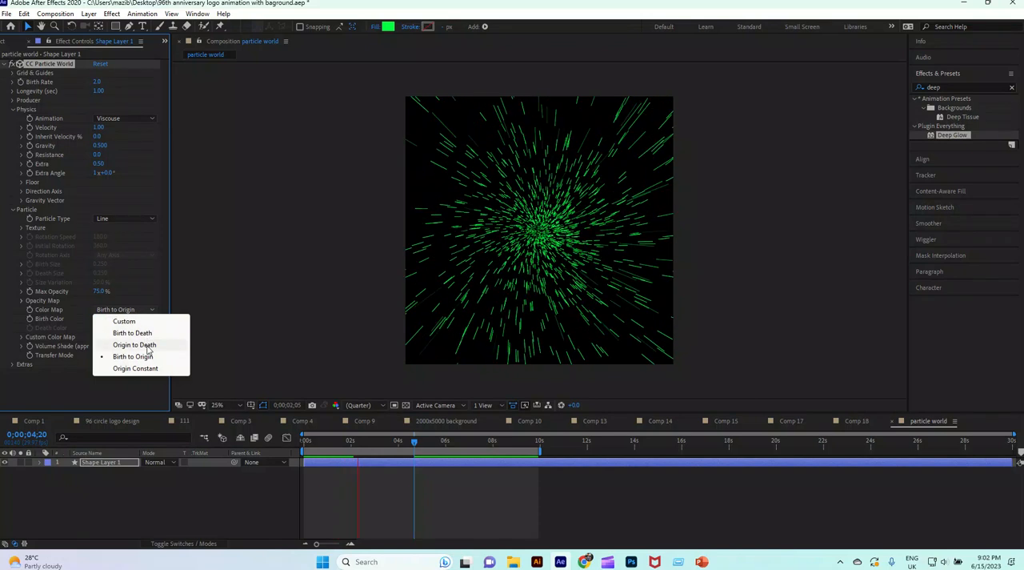
left_click(147, 345)
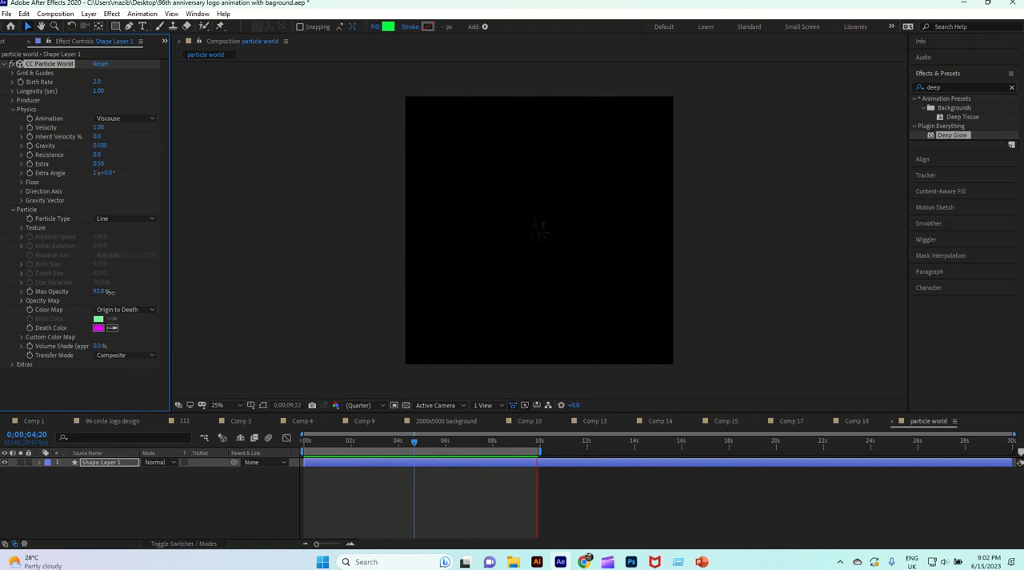
Compare different Max Opacity values for the particles and settle on 100%.
left_click_drag(109, 292, 124, 292)
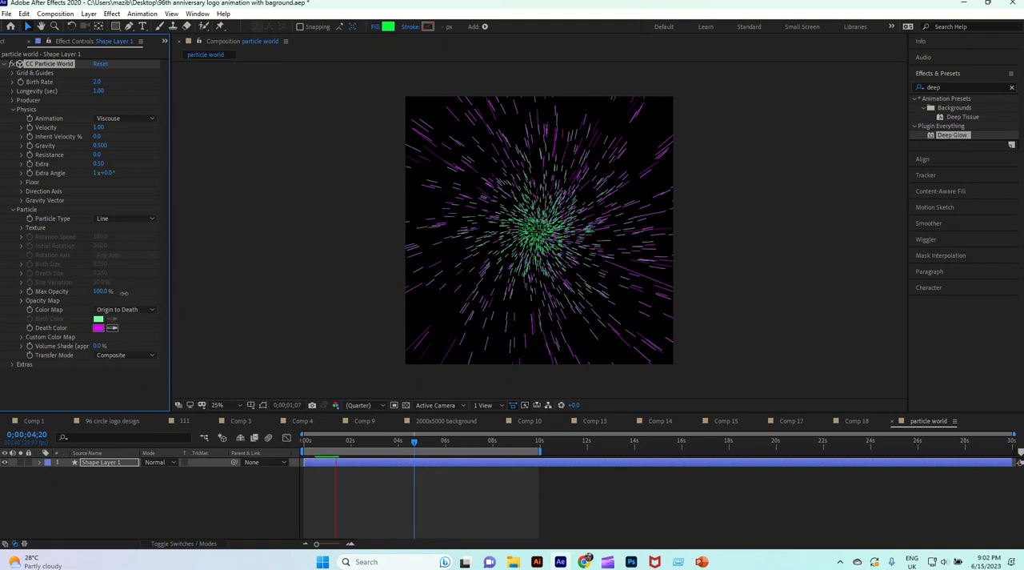
left_click(104, 291)
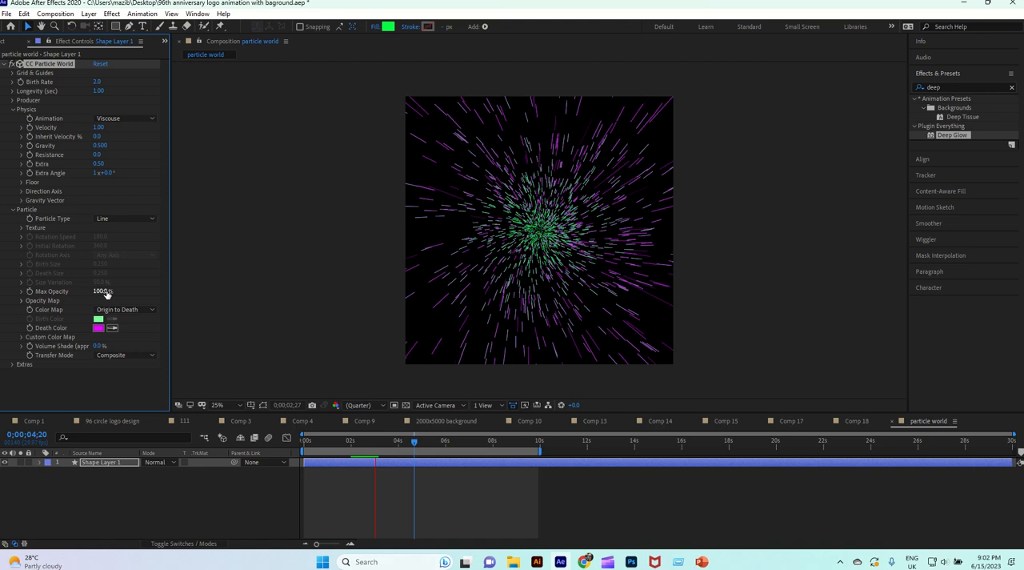
type("60")
key("Return")
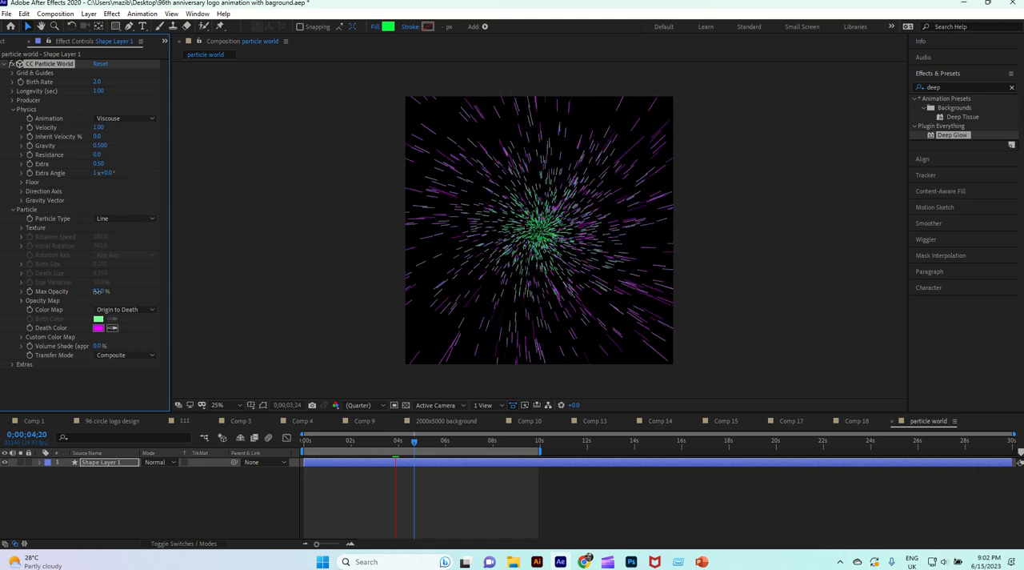
left_click_drag(98, 291, 128, 294)
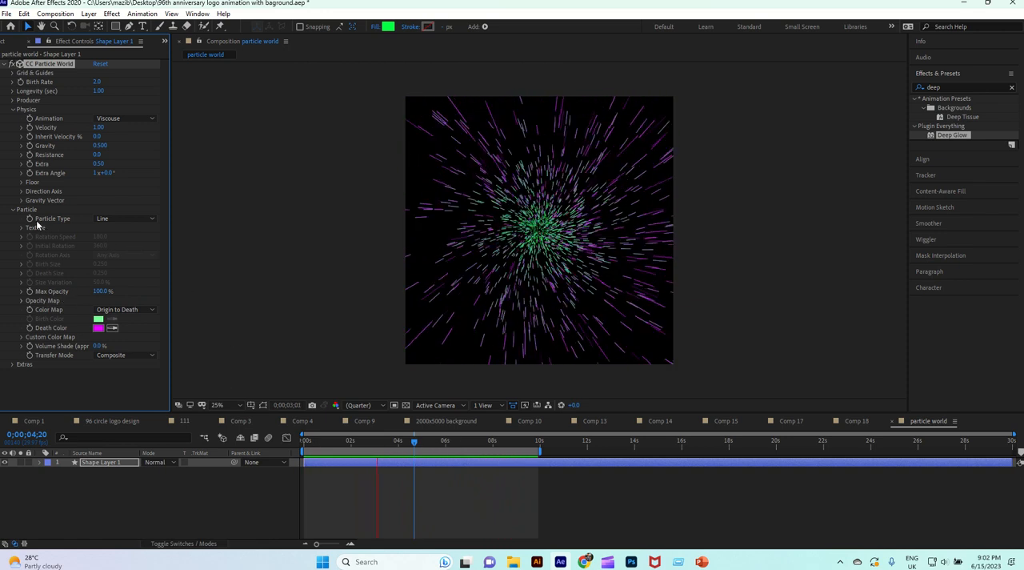
Try Star as the Particle Type, return it to Line, and collapse the Particle settings.
left_click(138, 218)
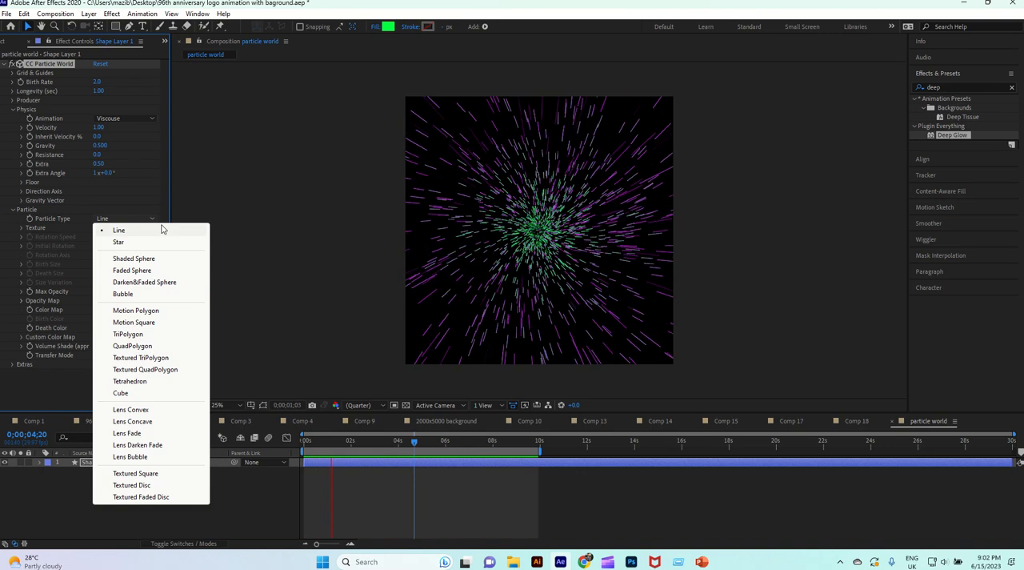
left_click(134, 241)
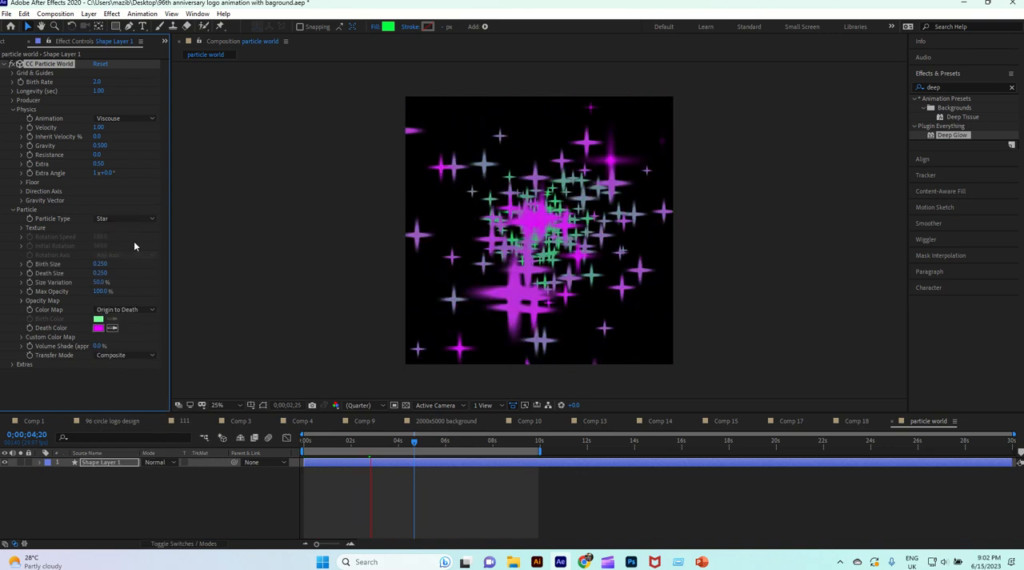
left_click(141, 218)
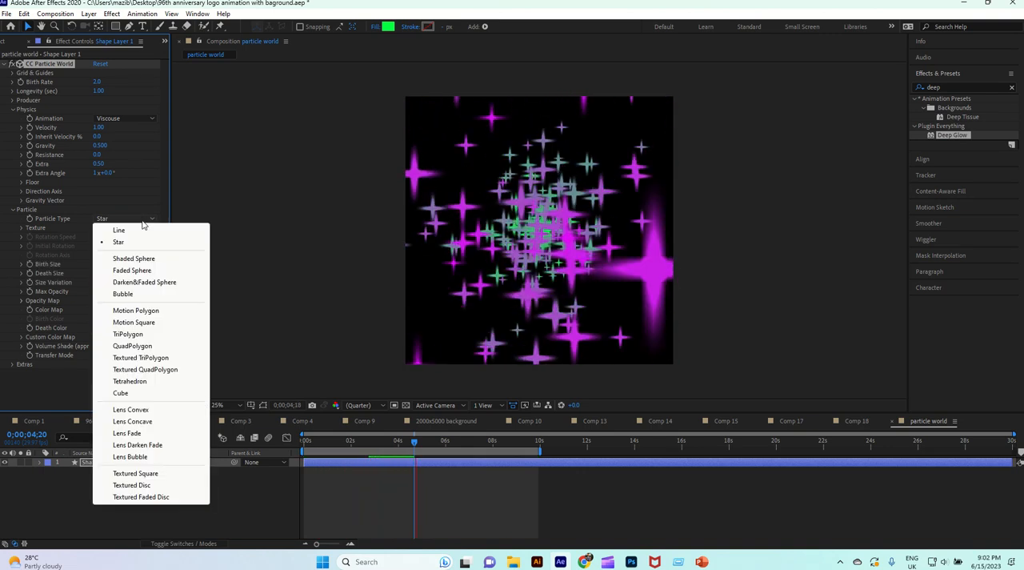
left_click(140, 230)
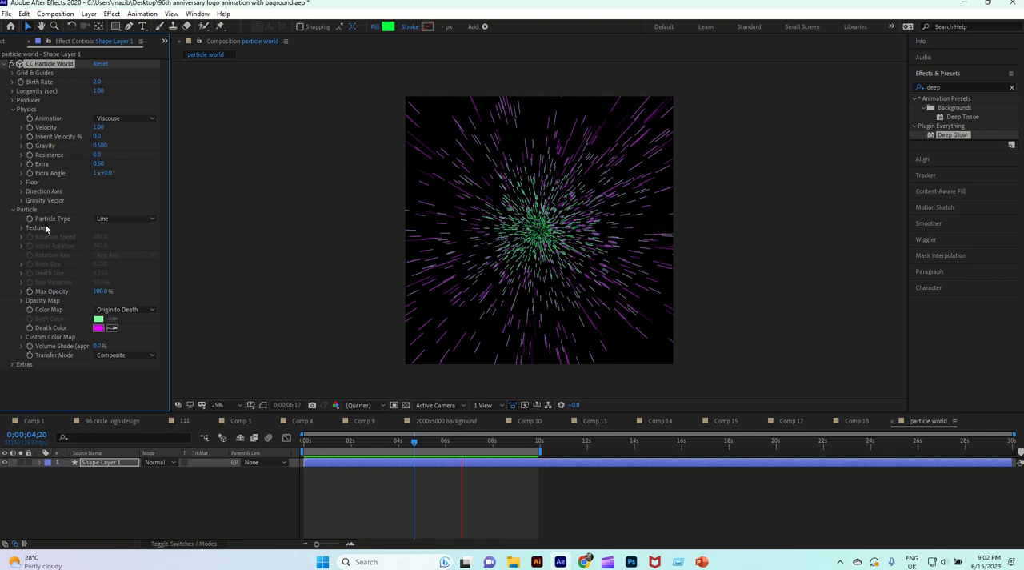
left_click(14, 209)
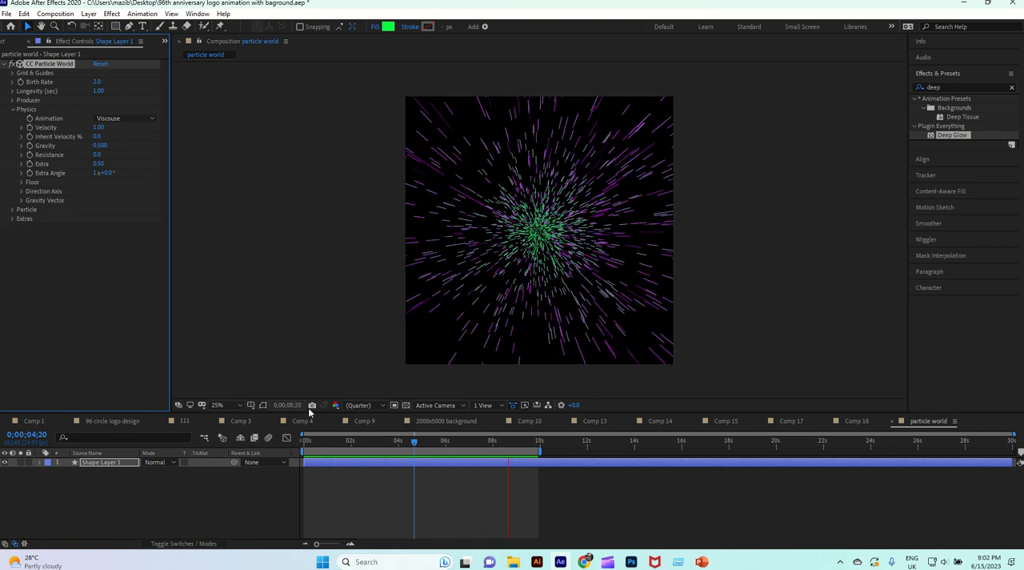
Search the effects for "deep" and apply Deep Glow to Shape Layer 1.
left_click(136, 495)
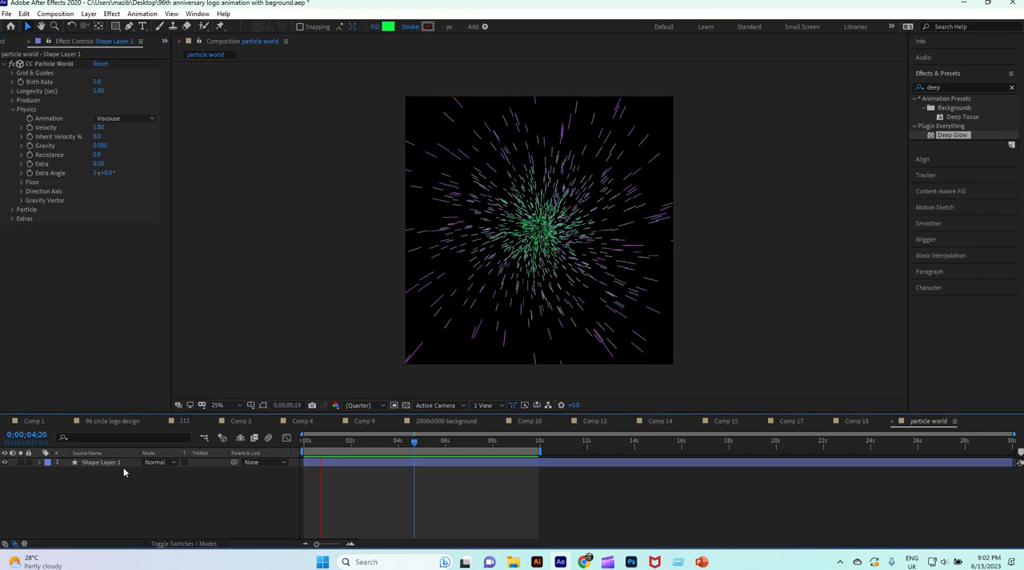
left_click(120, 460)
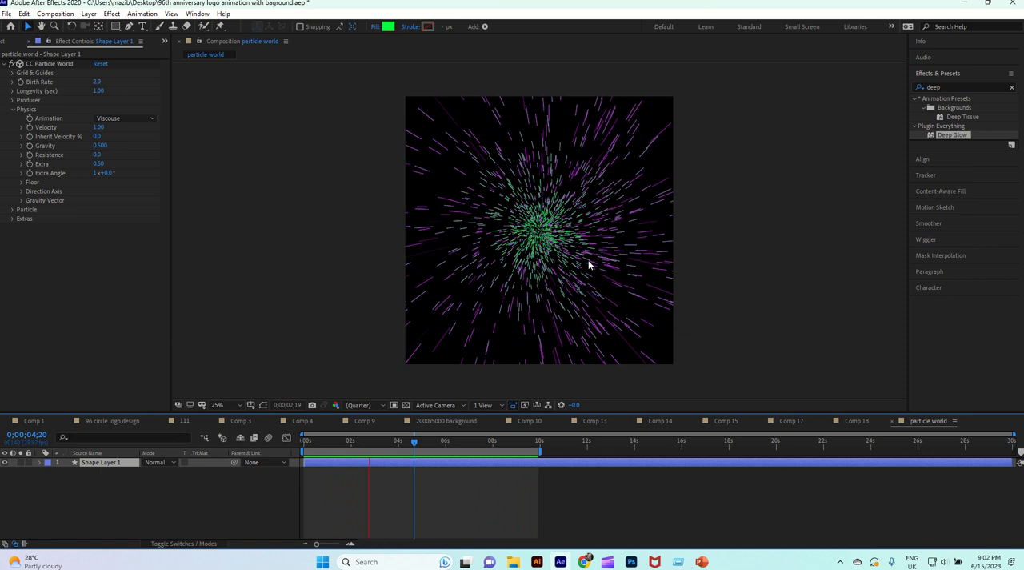
left_click(945, 136)
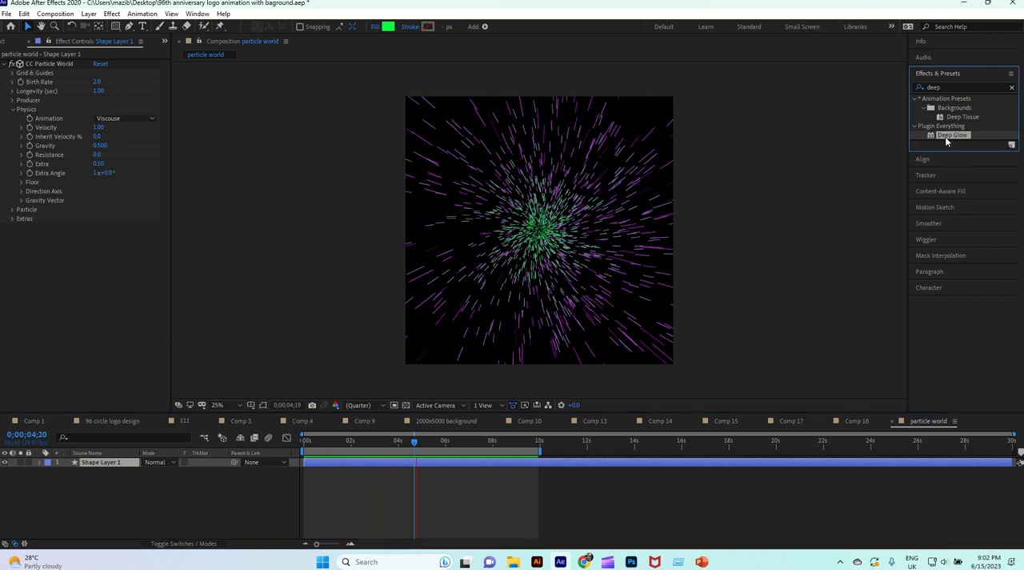
left_click(943, 87)
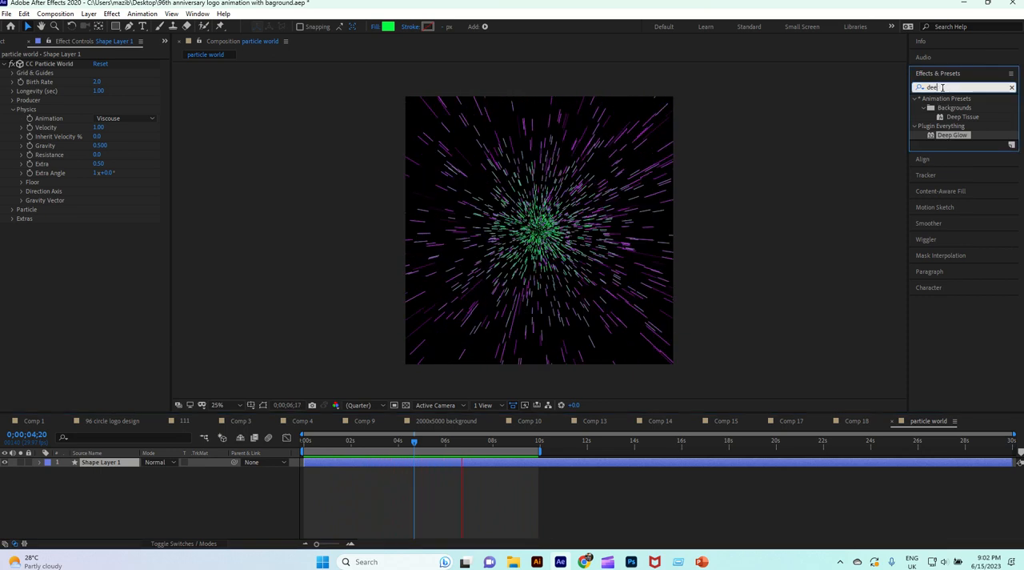
type("deep")
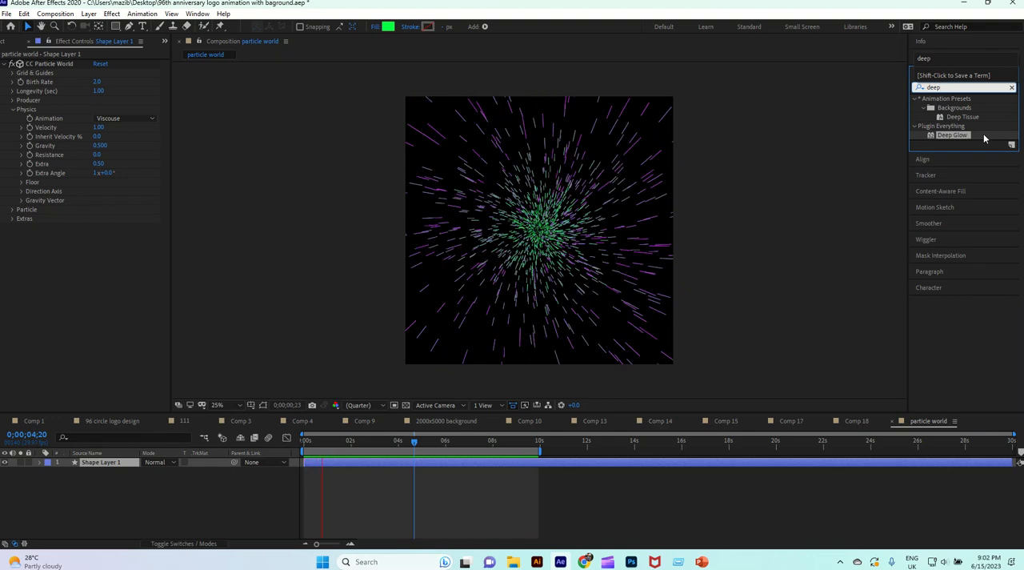
left_click(965, 134)
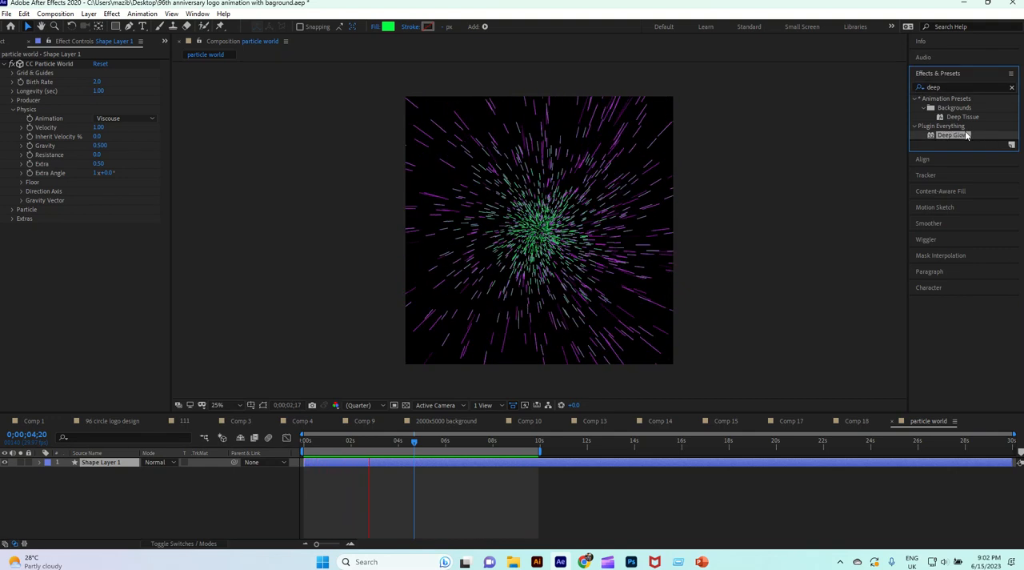
left_click_drag(963, 134, 354, 462)
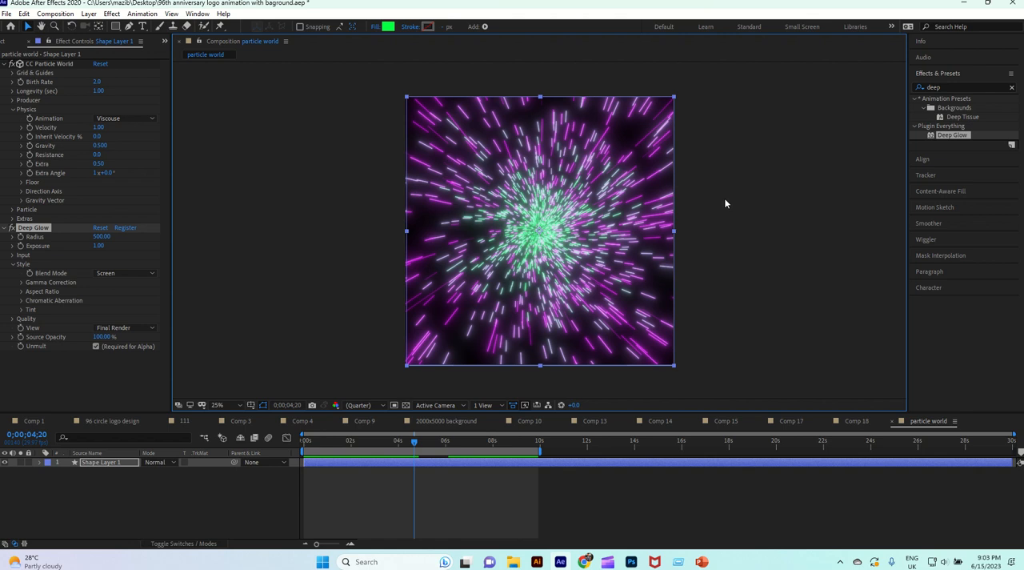
Play the glowing particle animation from 0;00;00;23 at 50% magnification to check the glow.
key("period")
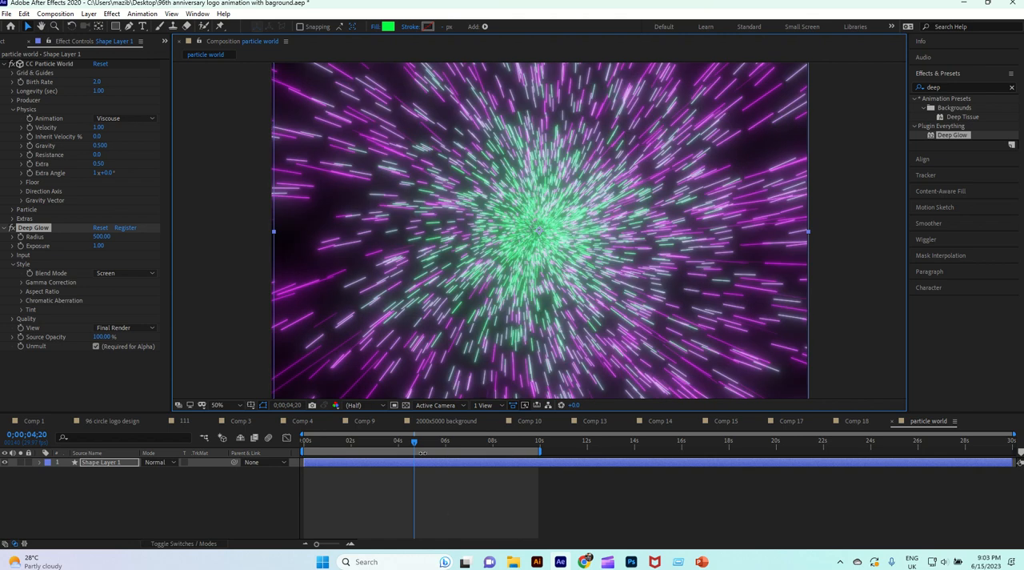
left_click_drag(416, 444, 323, 450)
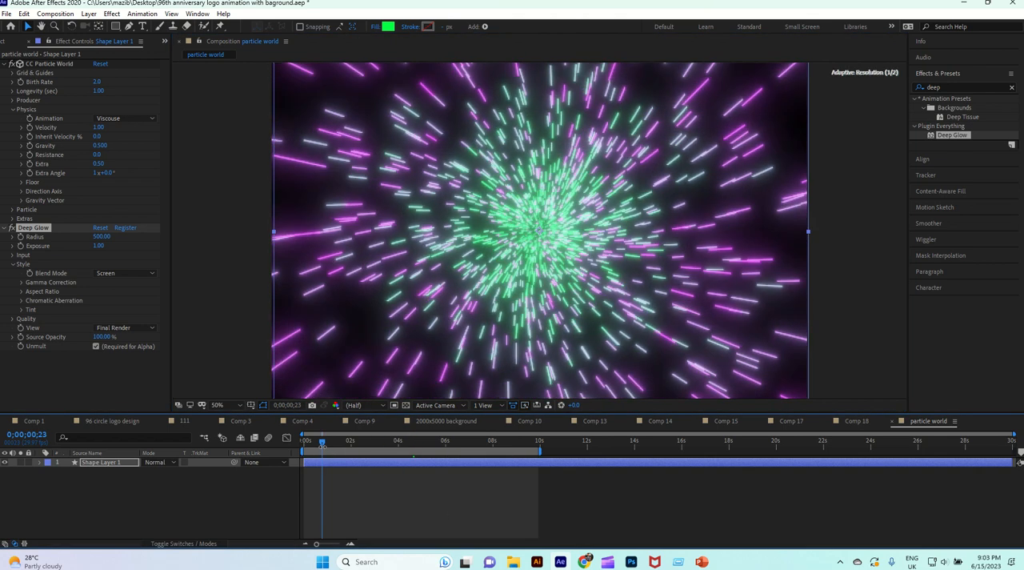
key("space")
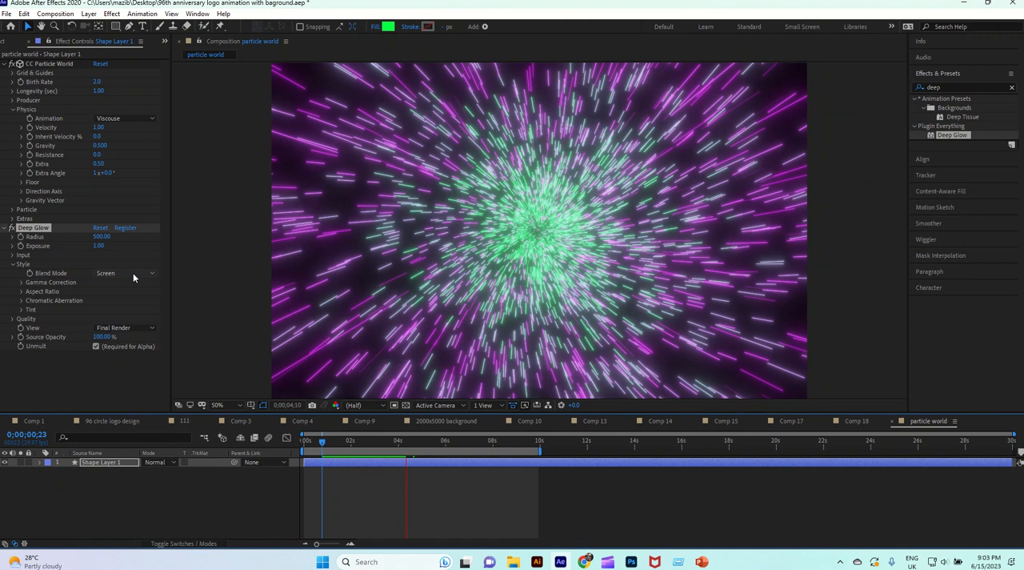
left_click(133, 275)
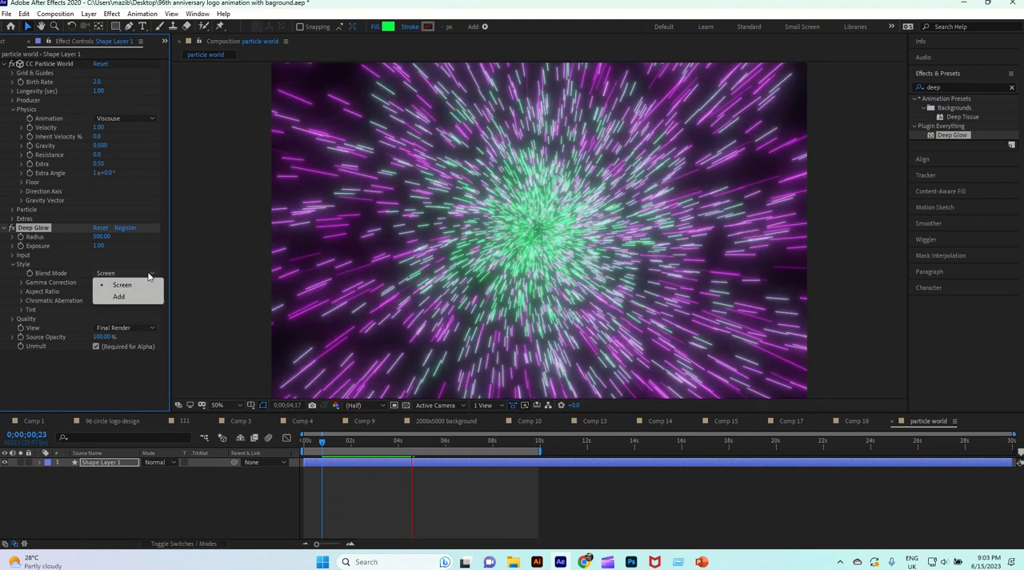
left_click(120, 284)
left_click(133, 311)
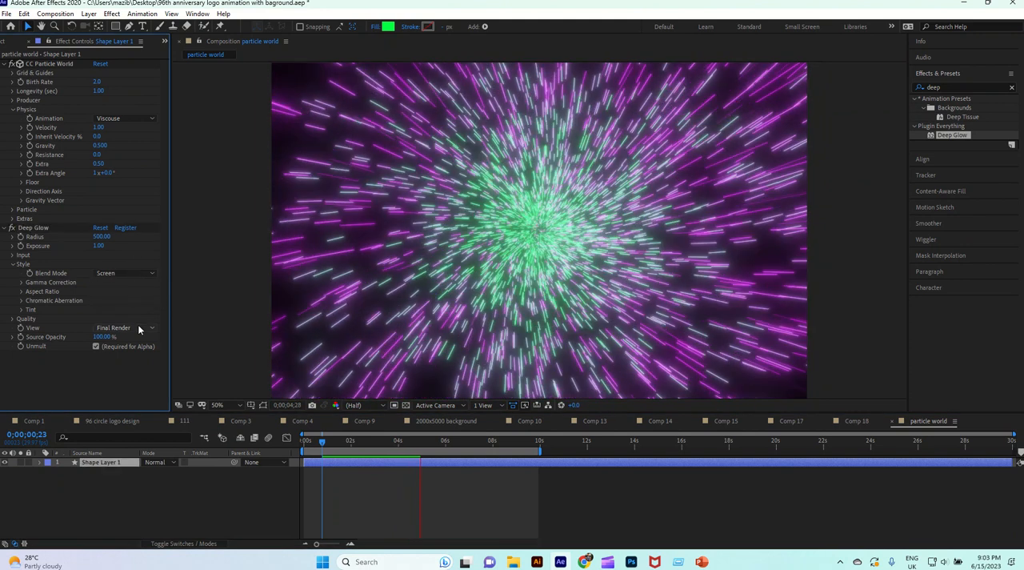
left_click(139, 327)
left_click(148, 287)
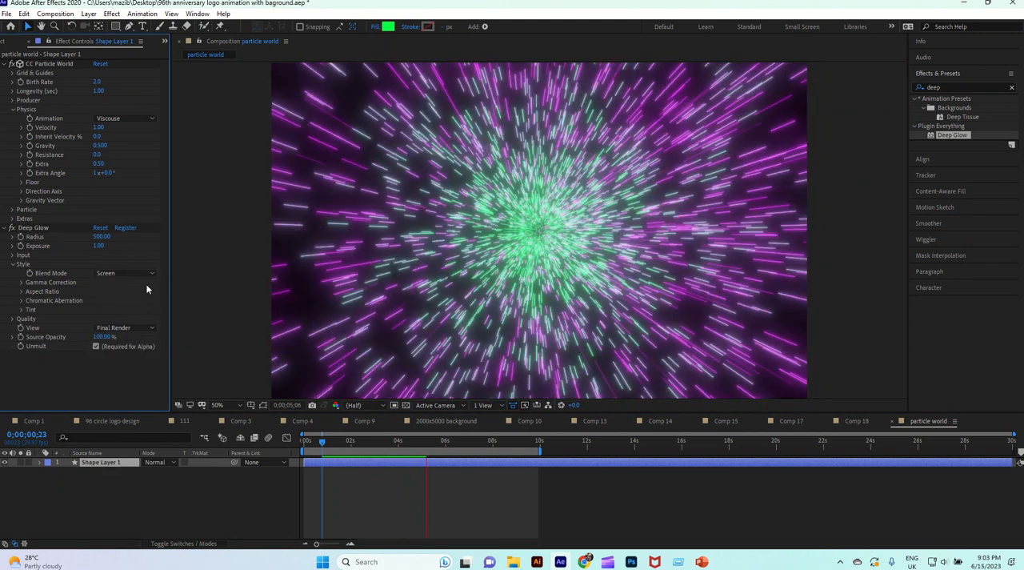
left_click(145, 118)
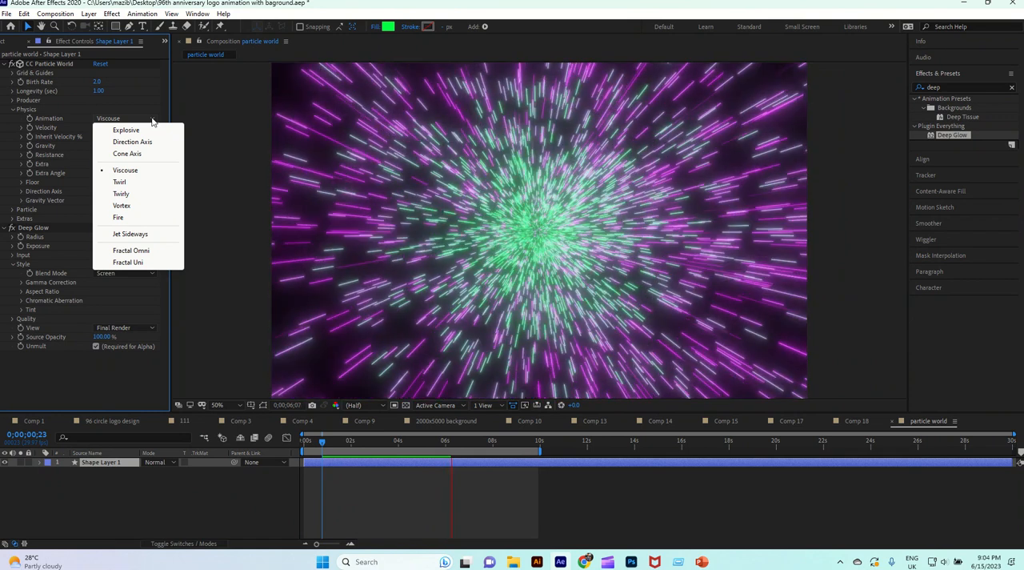
left_click(151, 102)
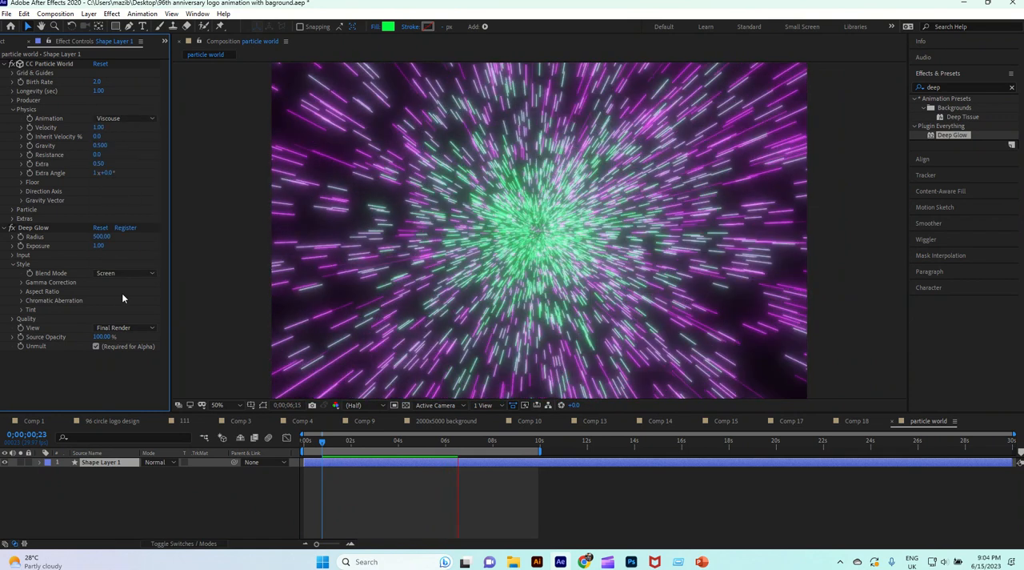